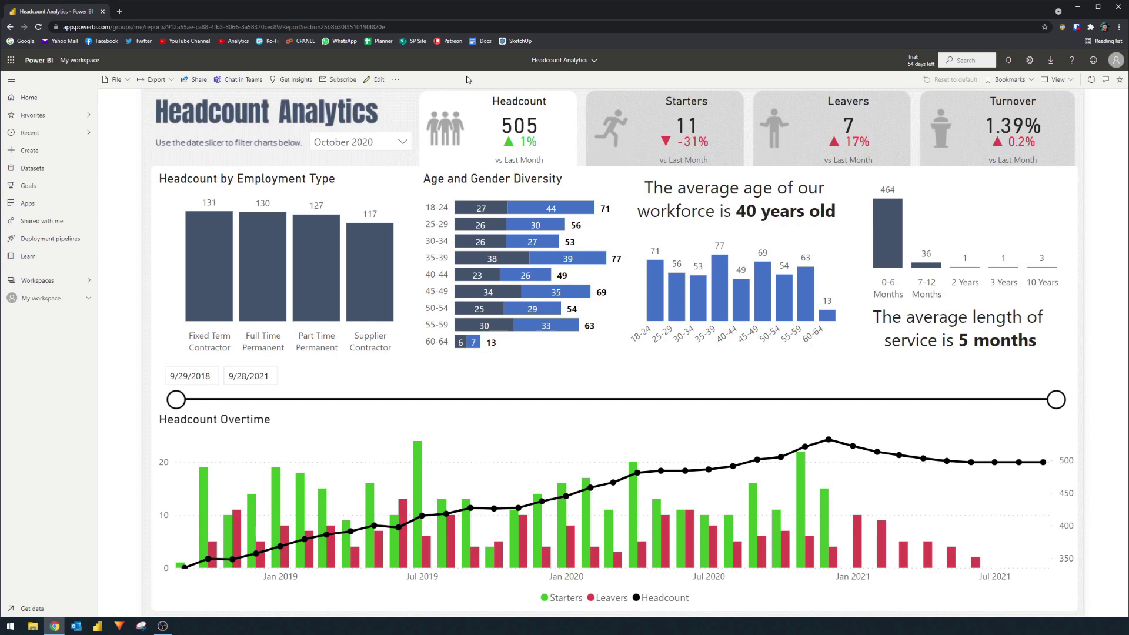
- Refresh the Headcount Analytics dataset from the report's related content, then open its settings
click(395, 81)
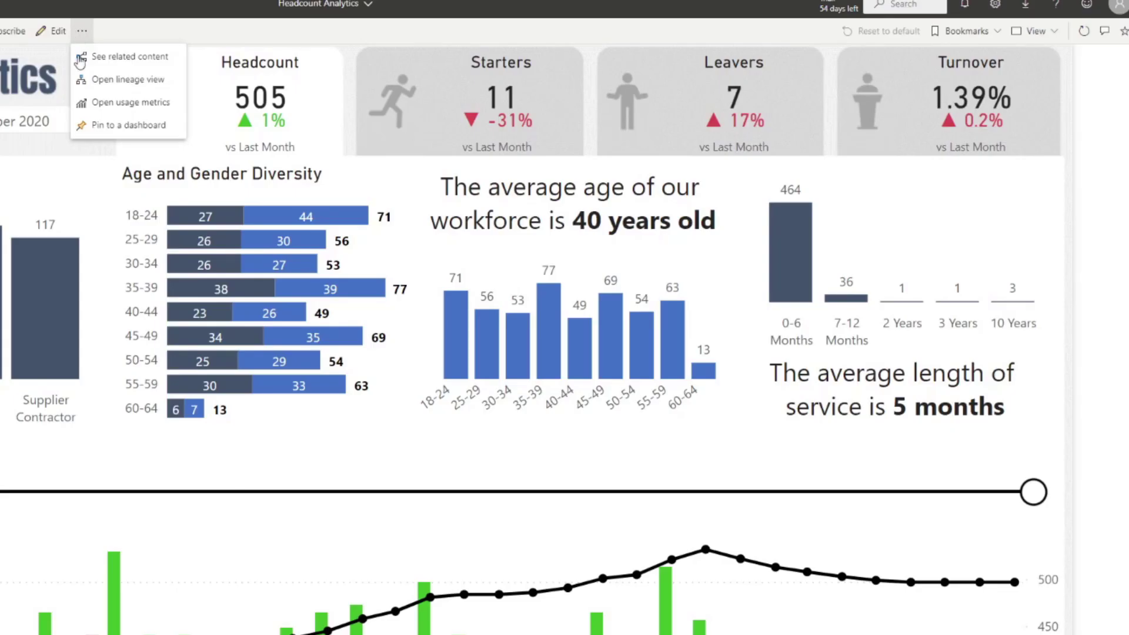
click(125, 58)
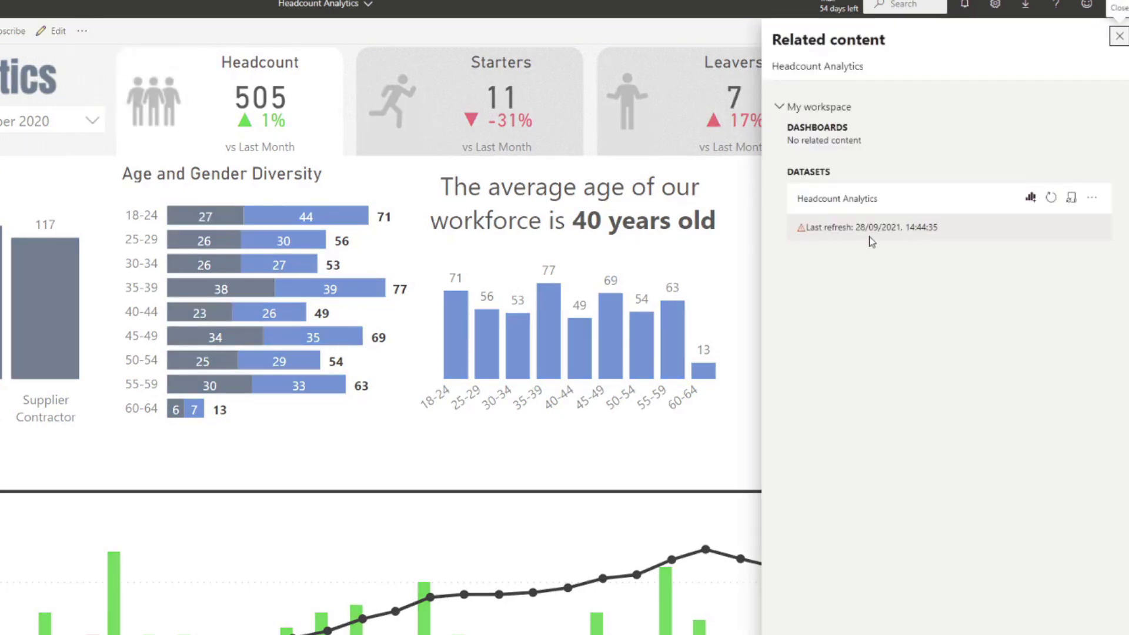
click(1050, 198)
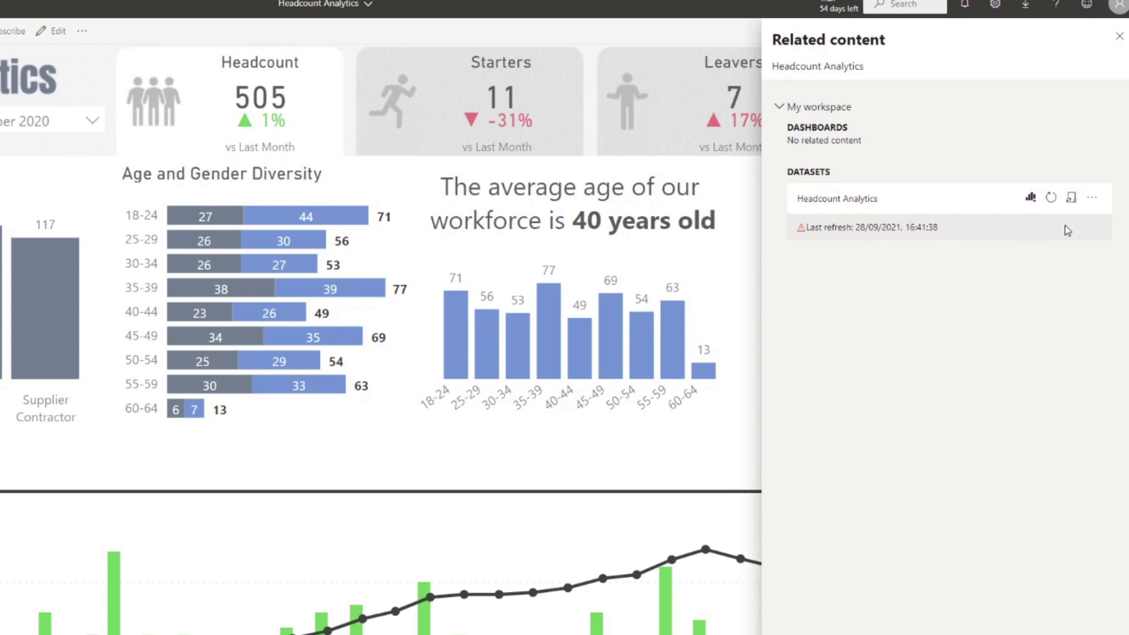
click(1092, 199)
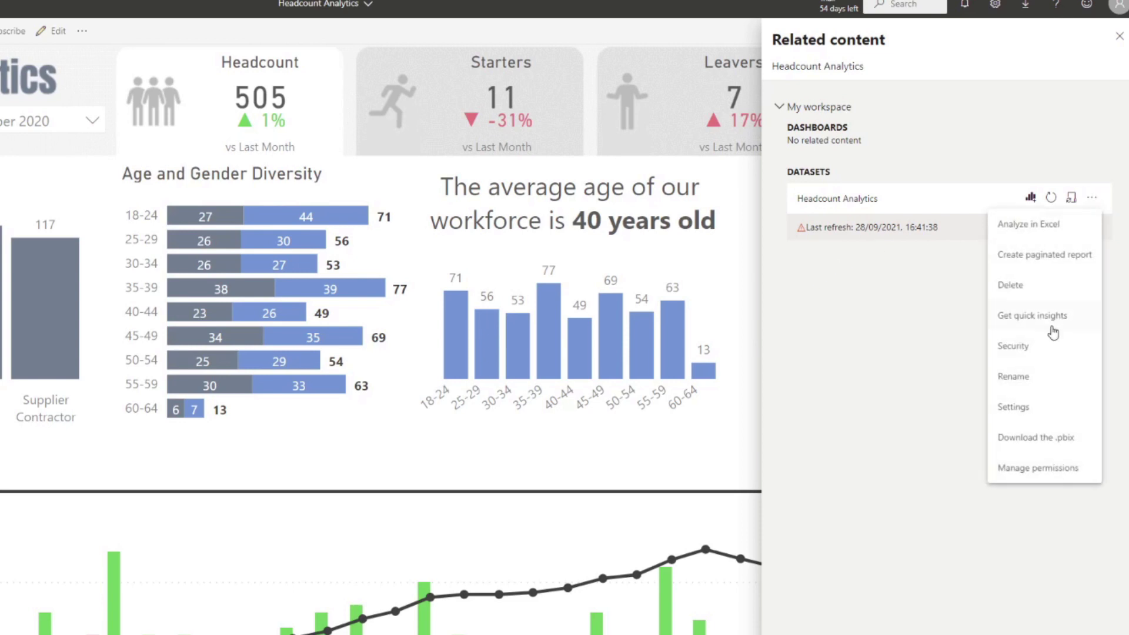
click(1038, 410)
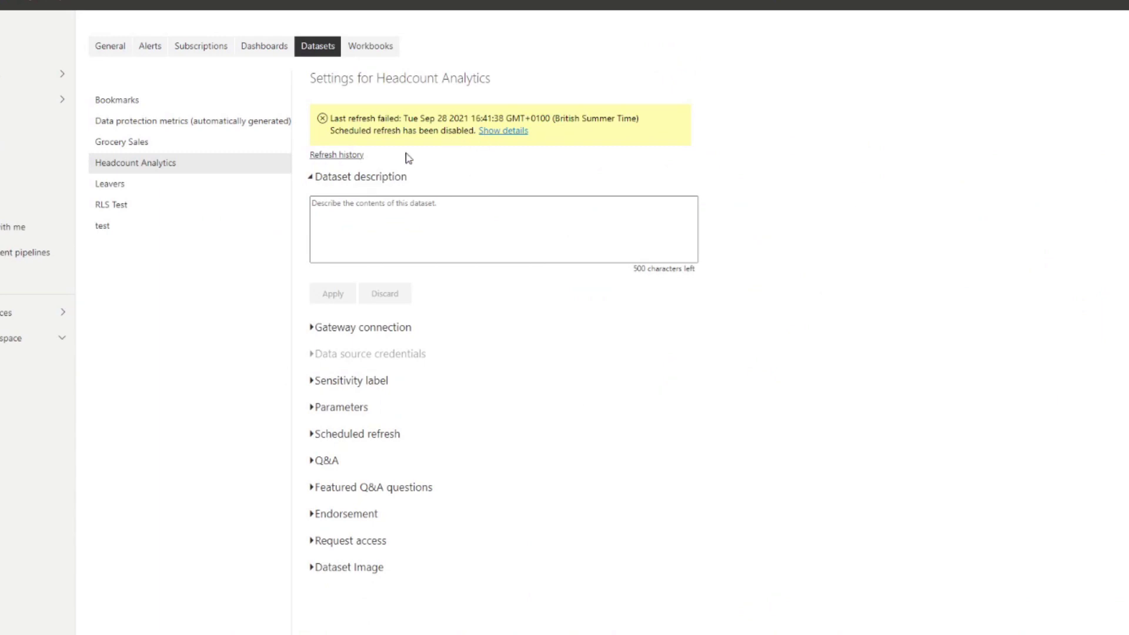
click(342, 155)
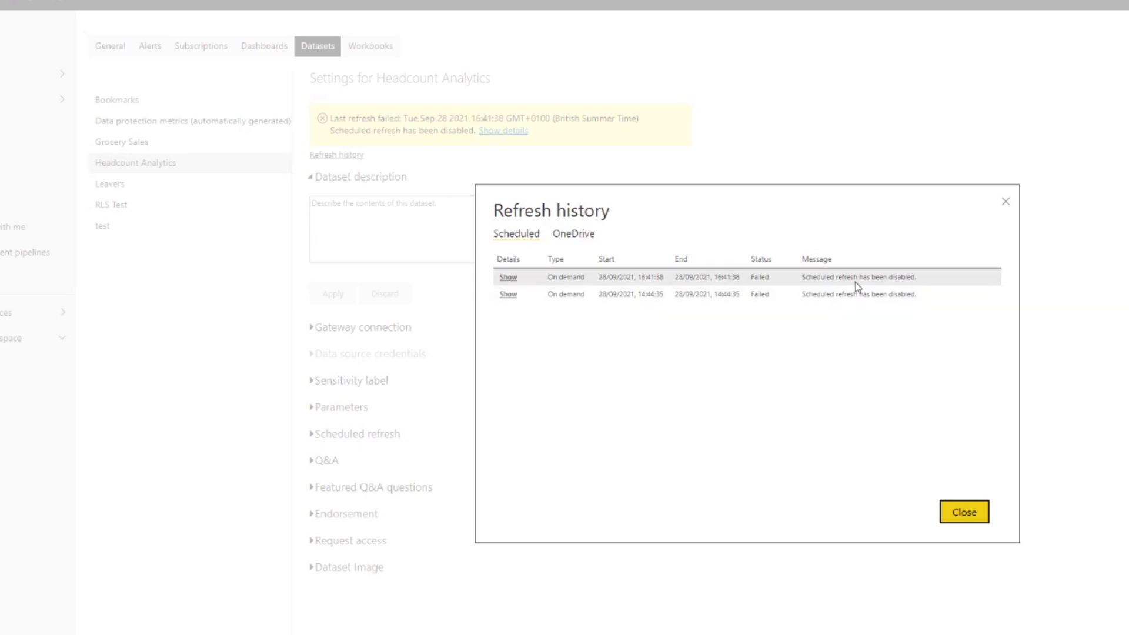
click(508, 277)
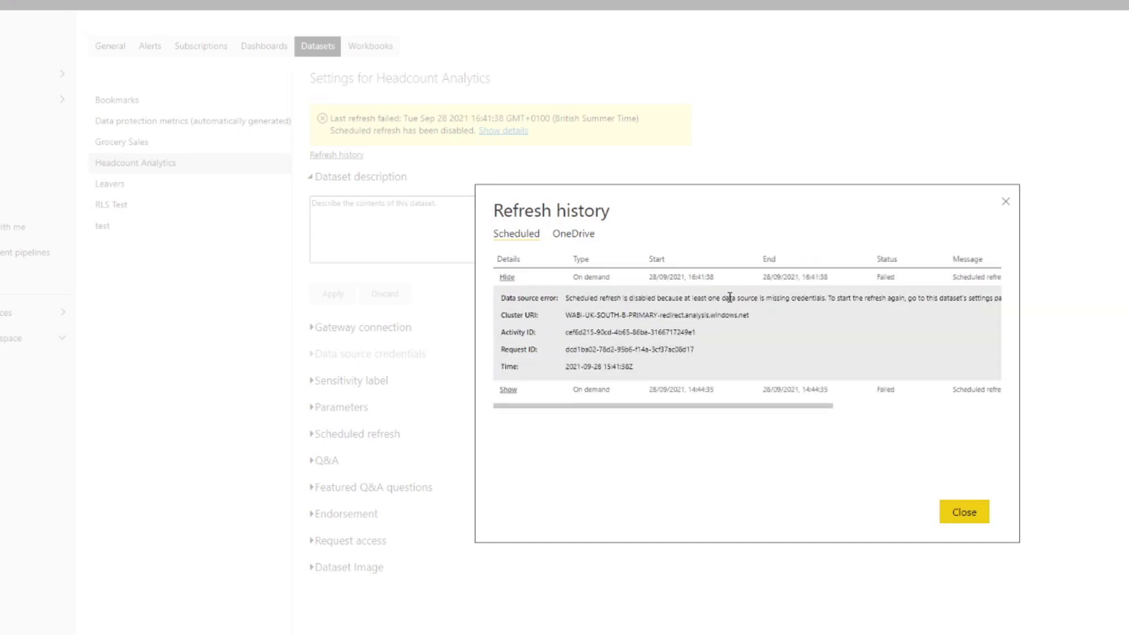
click(1004, 203)
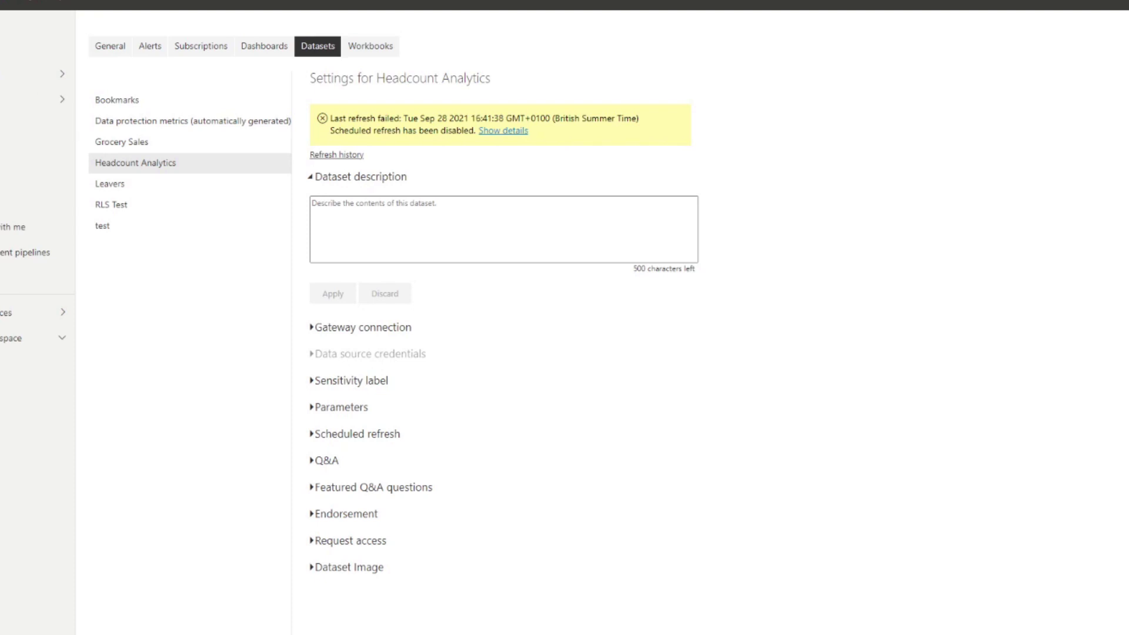
- Return to the Headcount Analytics report, download it as a .pbix, and open the download
key(alt+Left)
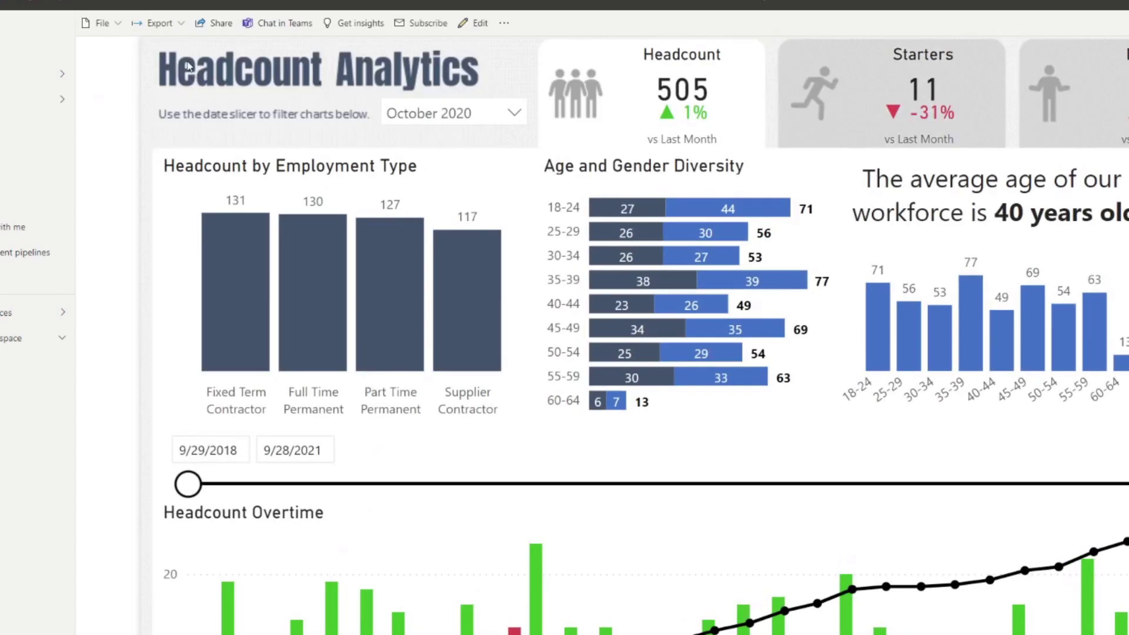
click(102, 23)
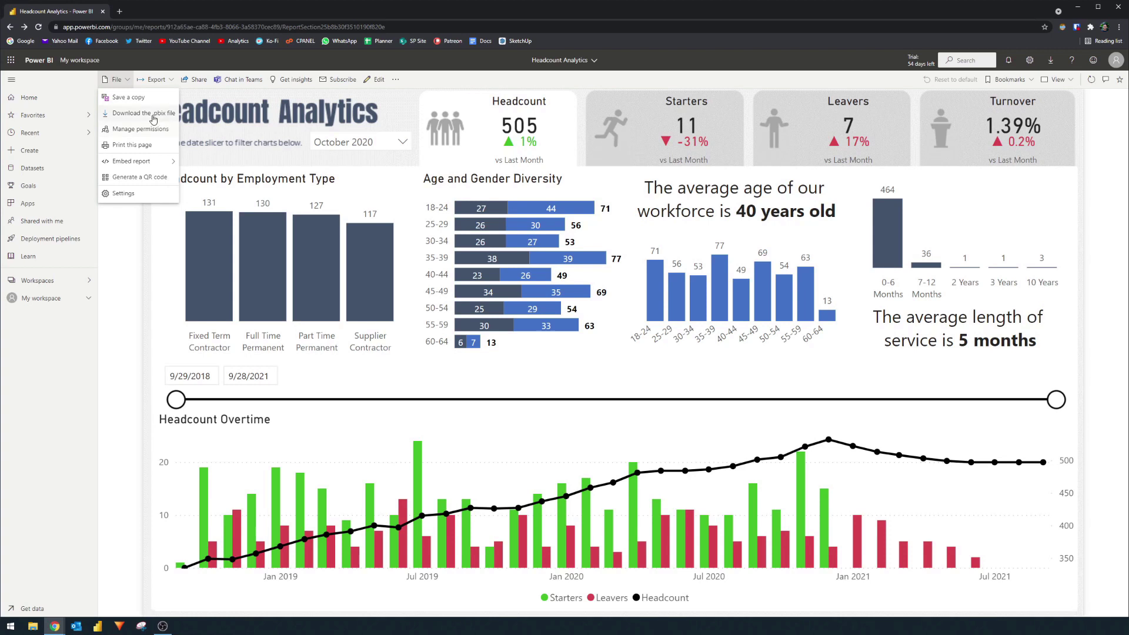
click(153, 118)
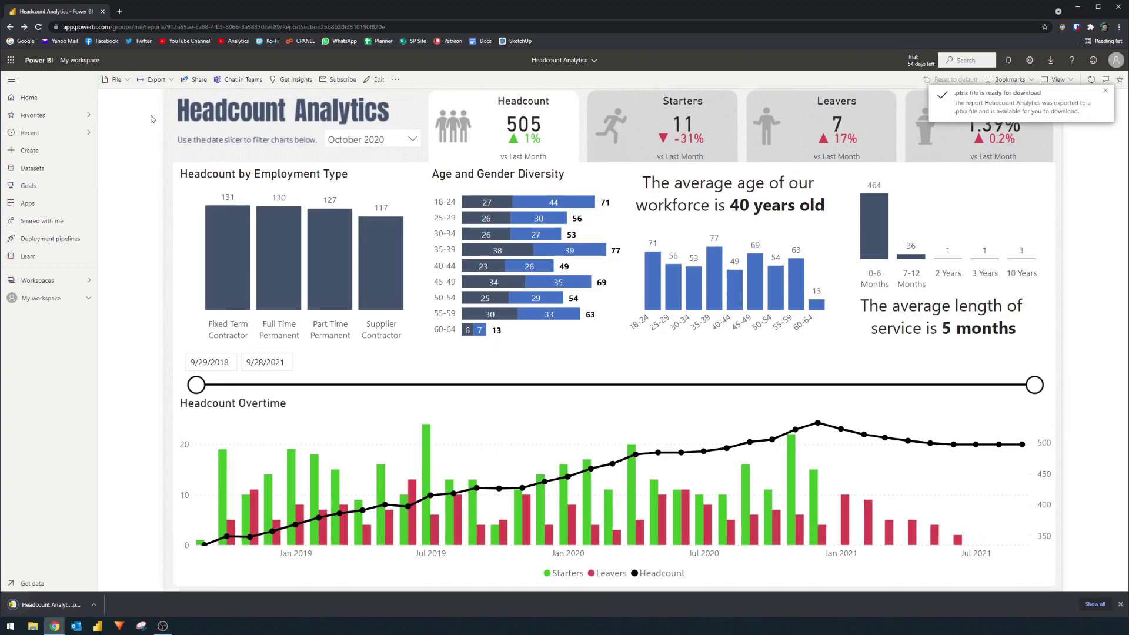
click(50, 604)
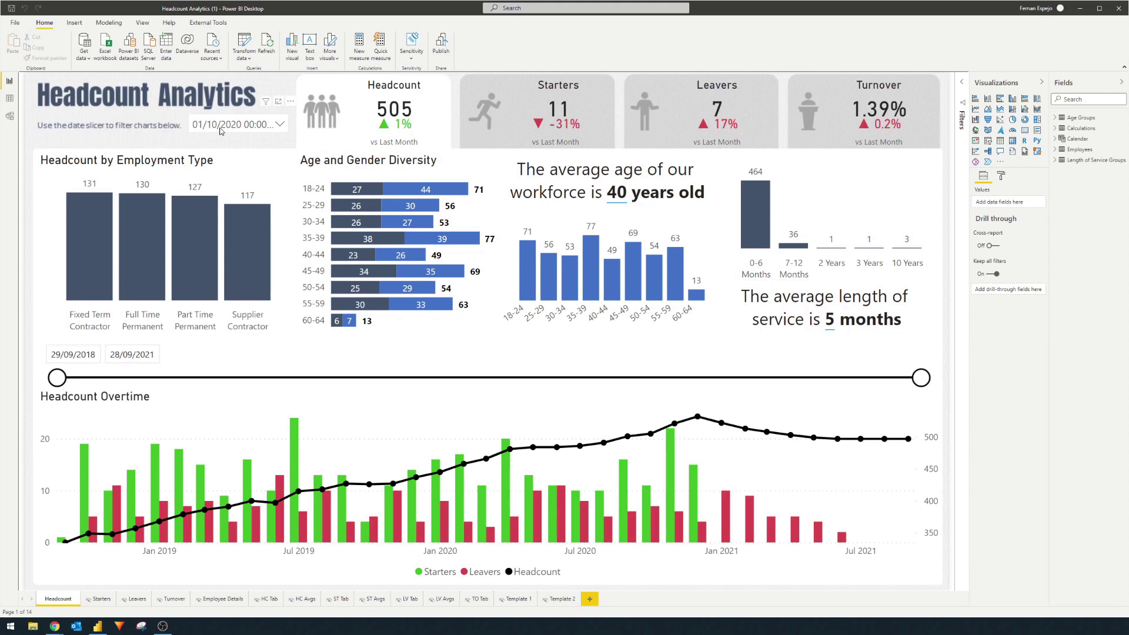
- Open Data source settings under File > Options and settings to reveal employee data.xlsx
click(24, 26)
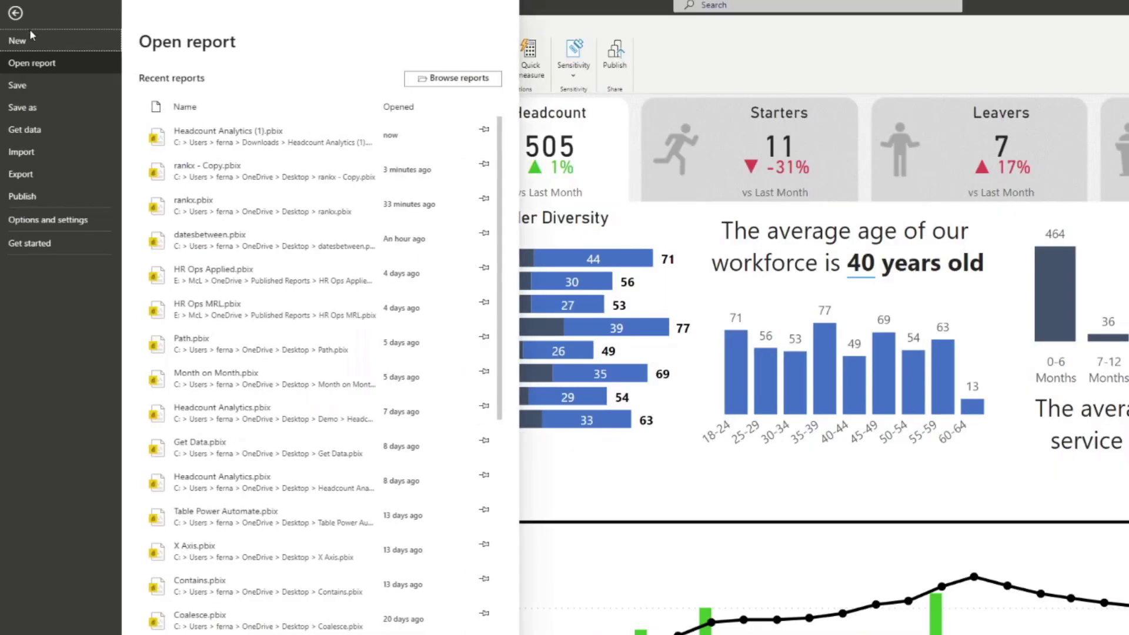
click(51, 225)
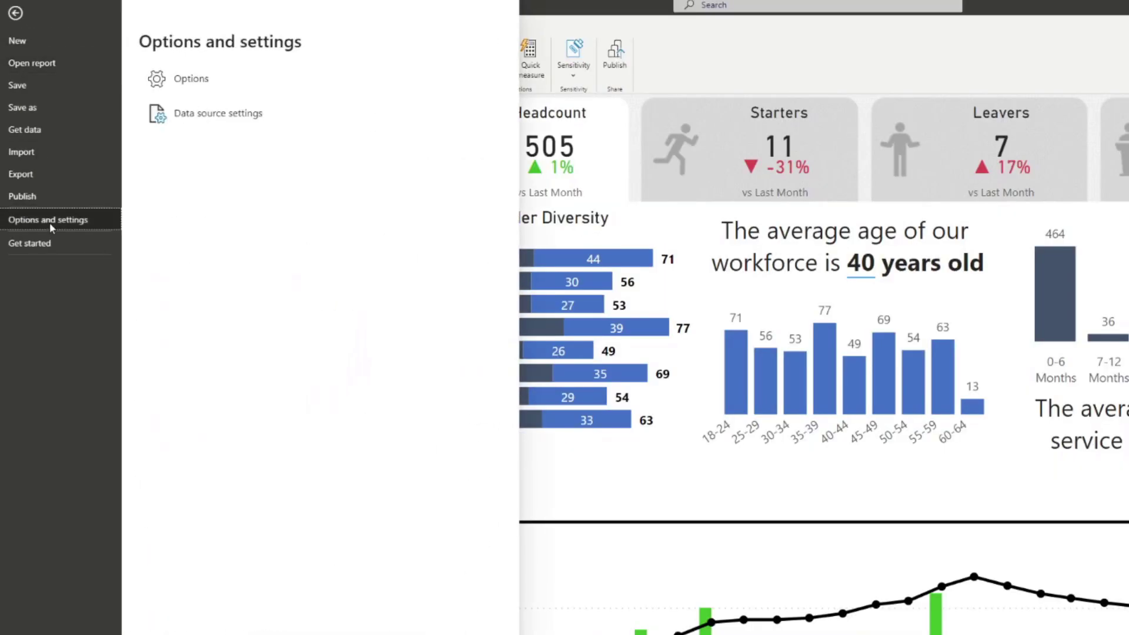
click(217, 118)
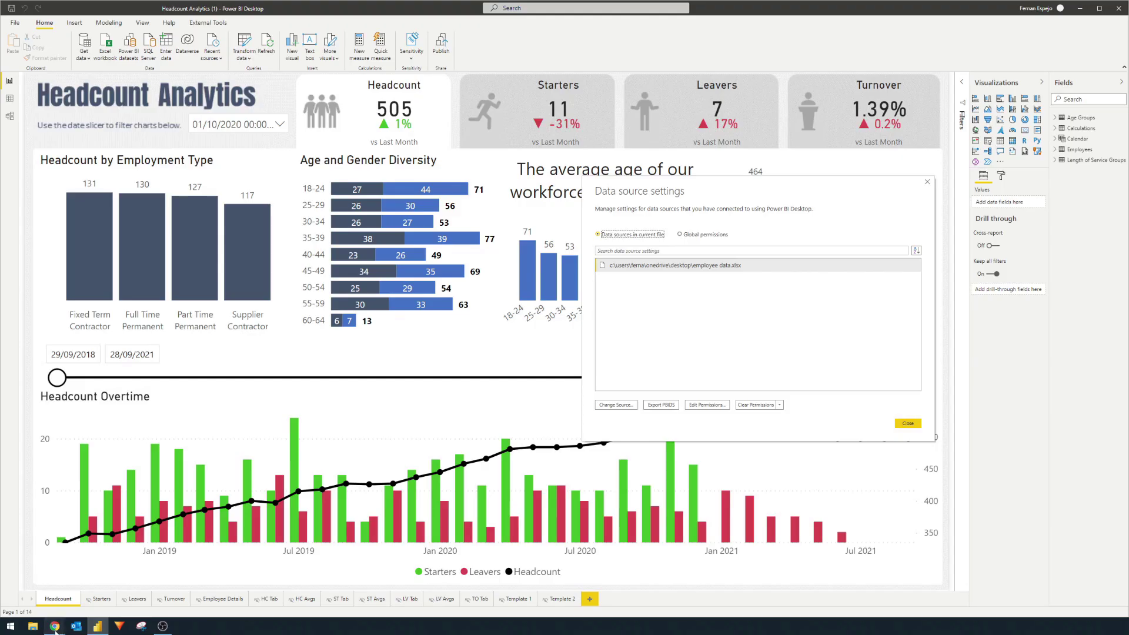
- Switch back to the browser and choose Data Gateway from the Power BI downloads menu
mouse_move(55, 626)
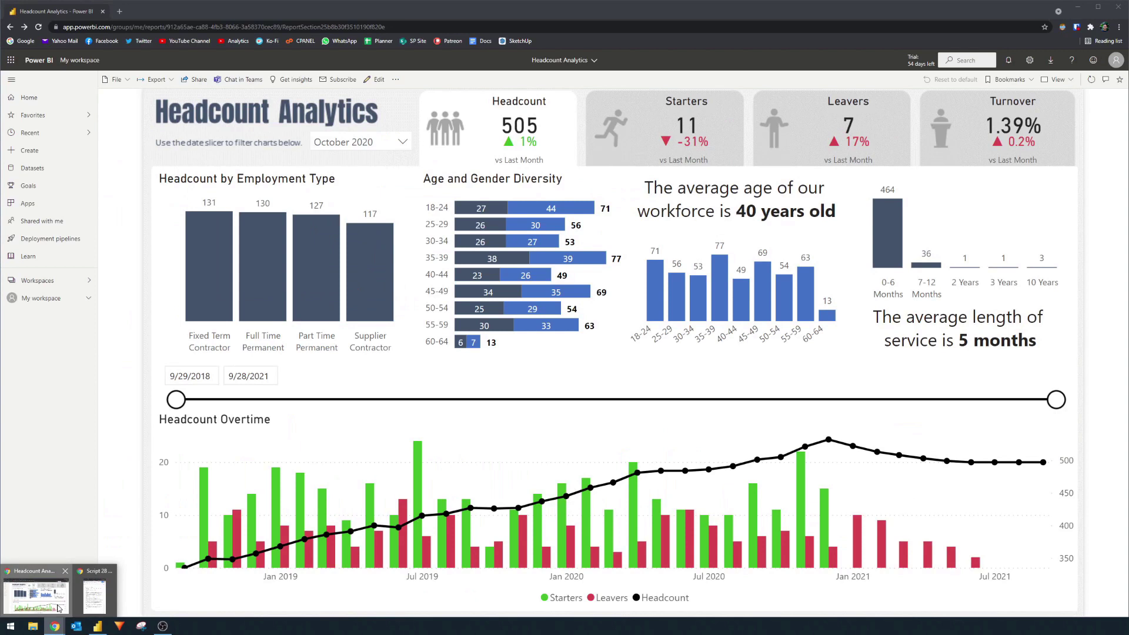
click(59, 607)
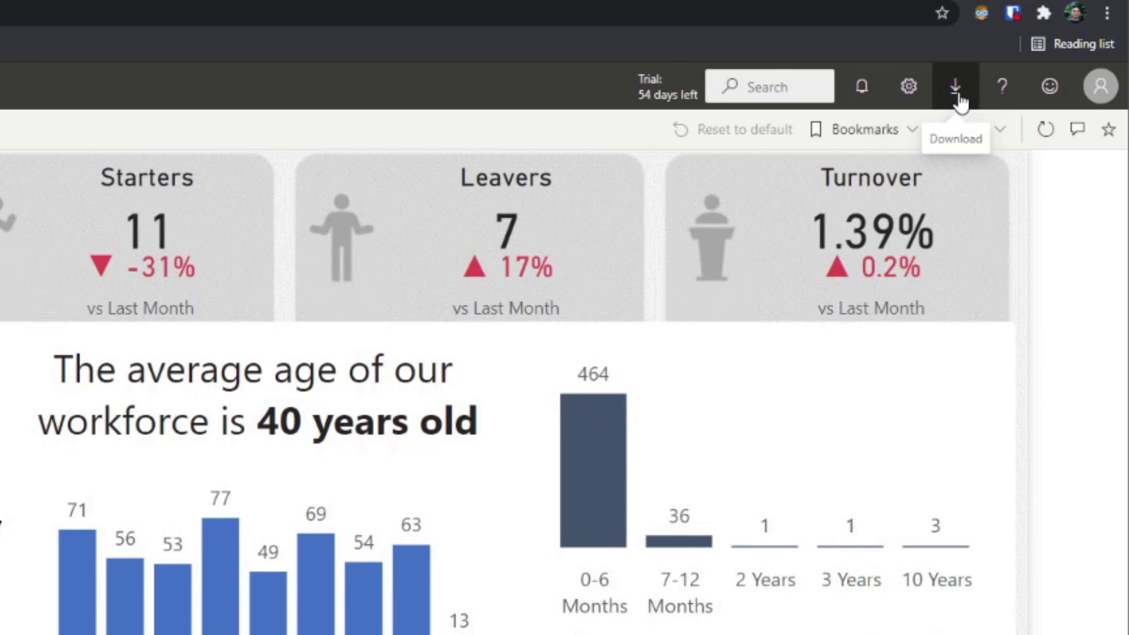
click(957, 98)
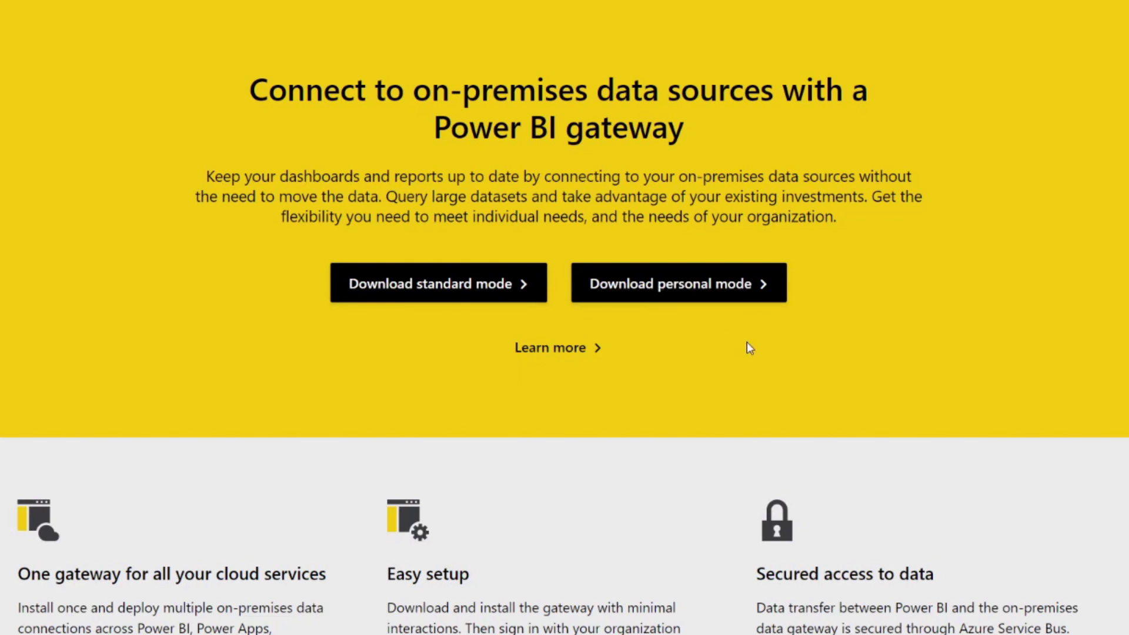
- Download the standard-mode on-premises data gateway and run its installer
click(444, 281)
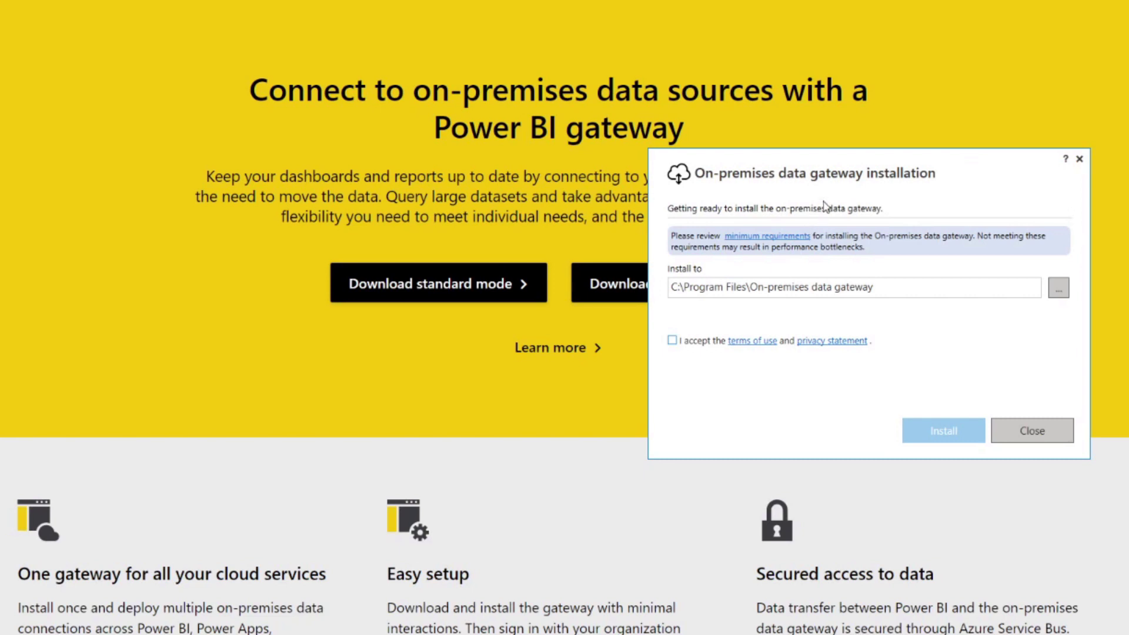
- Accept the gateway terms of use and install the on-premises data gateway
click(673, 341)
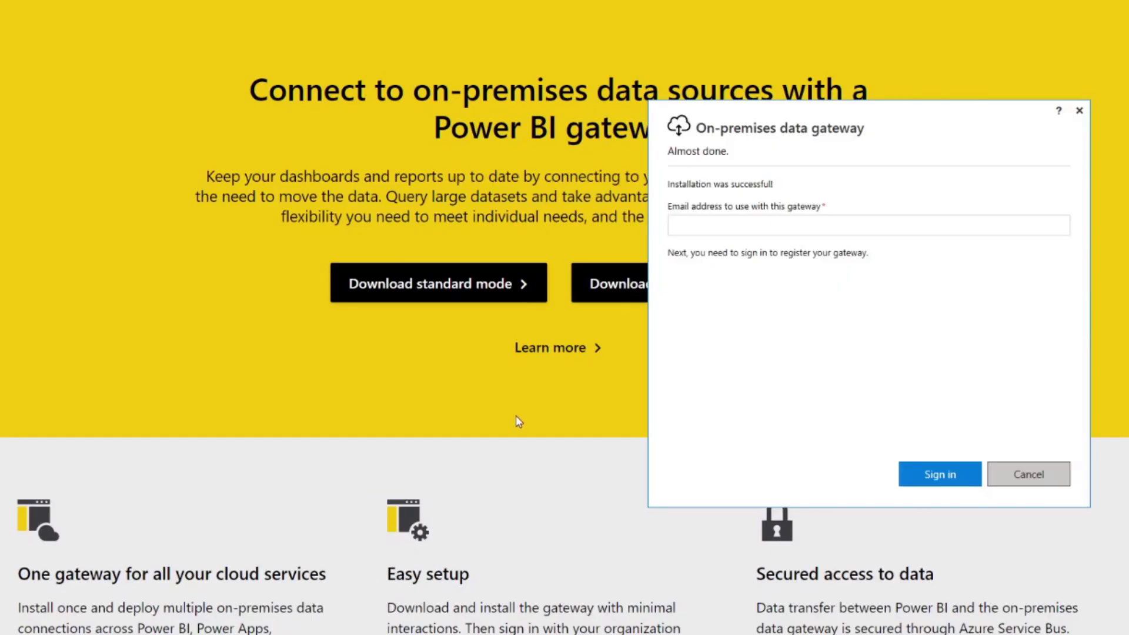
- Sign in to the gateway installer with the account e-mail, password and authenticator code
click(771, 228)
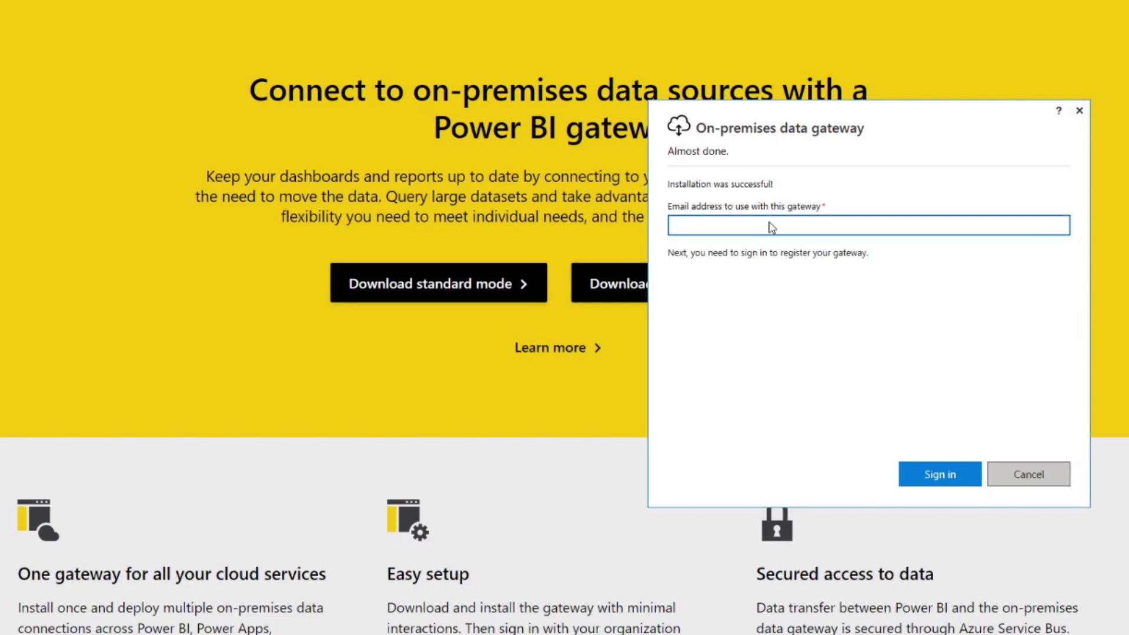
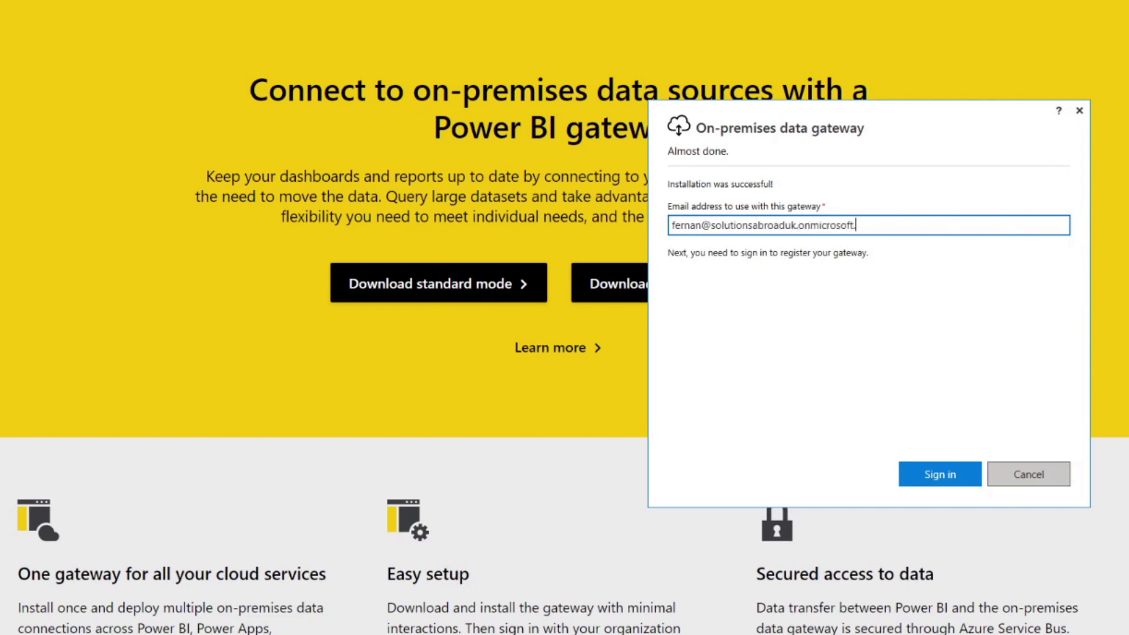
click(926, 471)
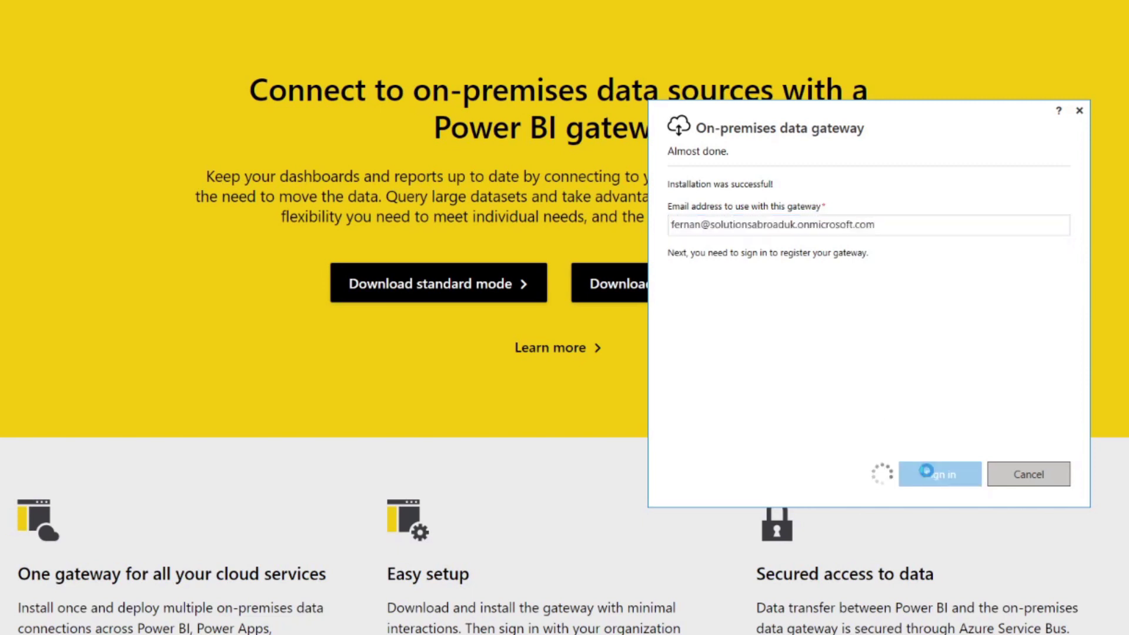
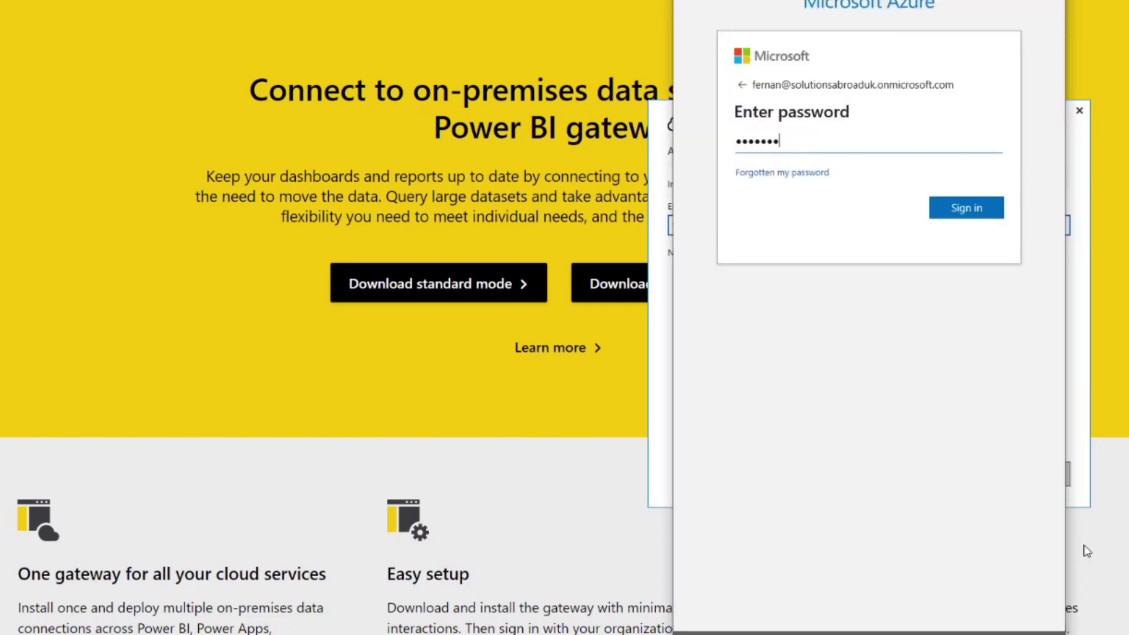
key(Return)
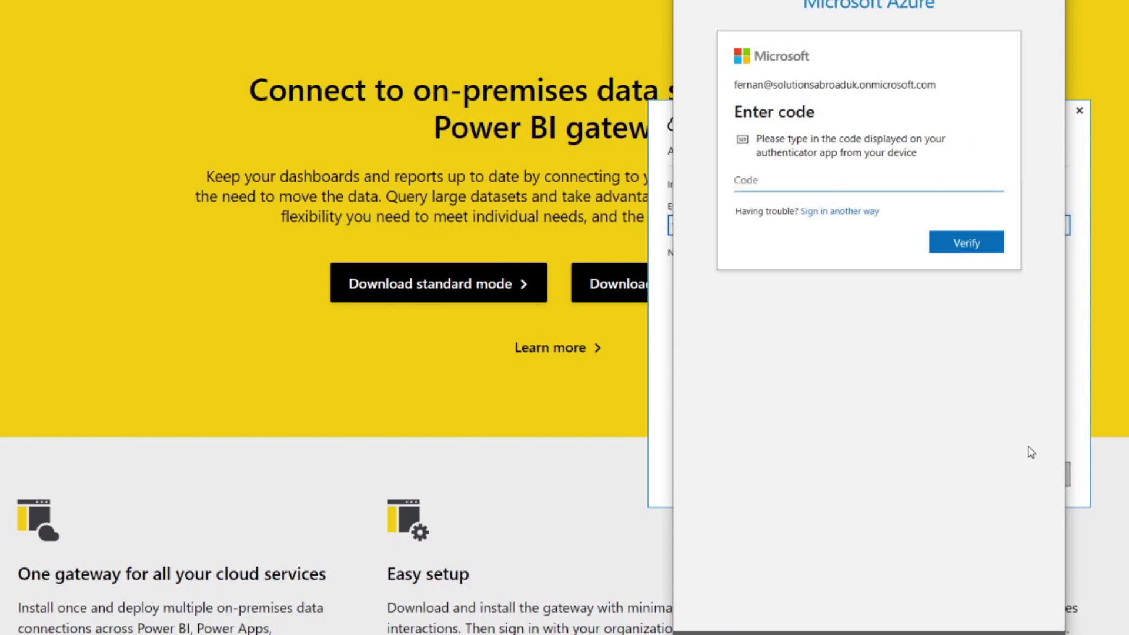
key(Return)
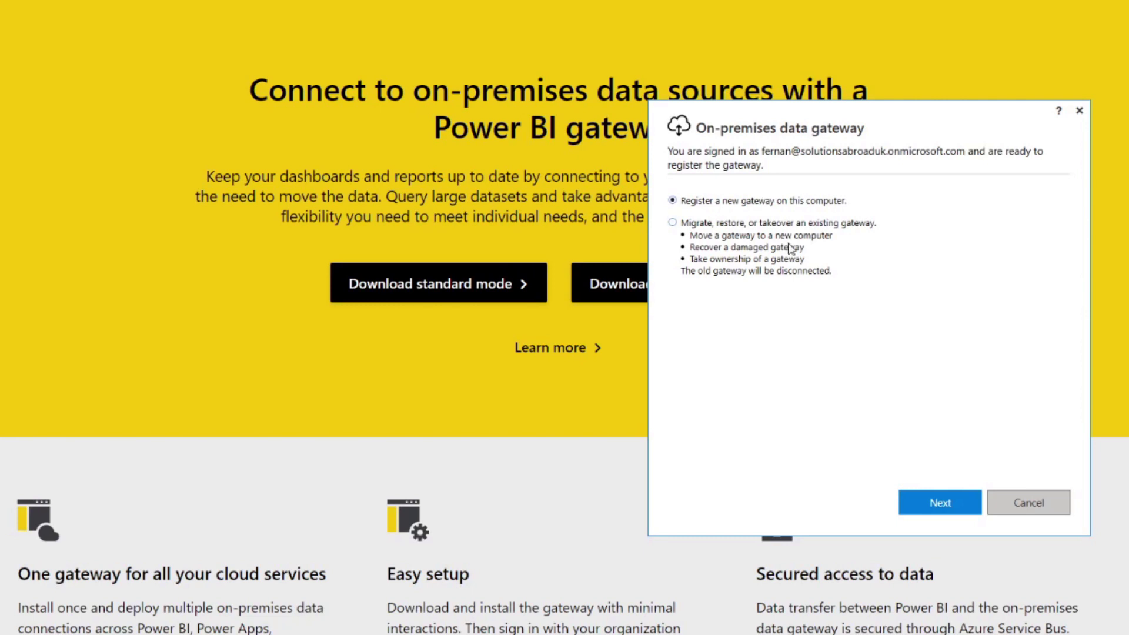
- Register the gateway as 'Gateway Solutions Abroad' with a recovery key entered and confirmed
click(944, 501)
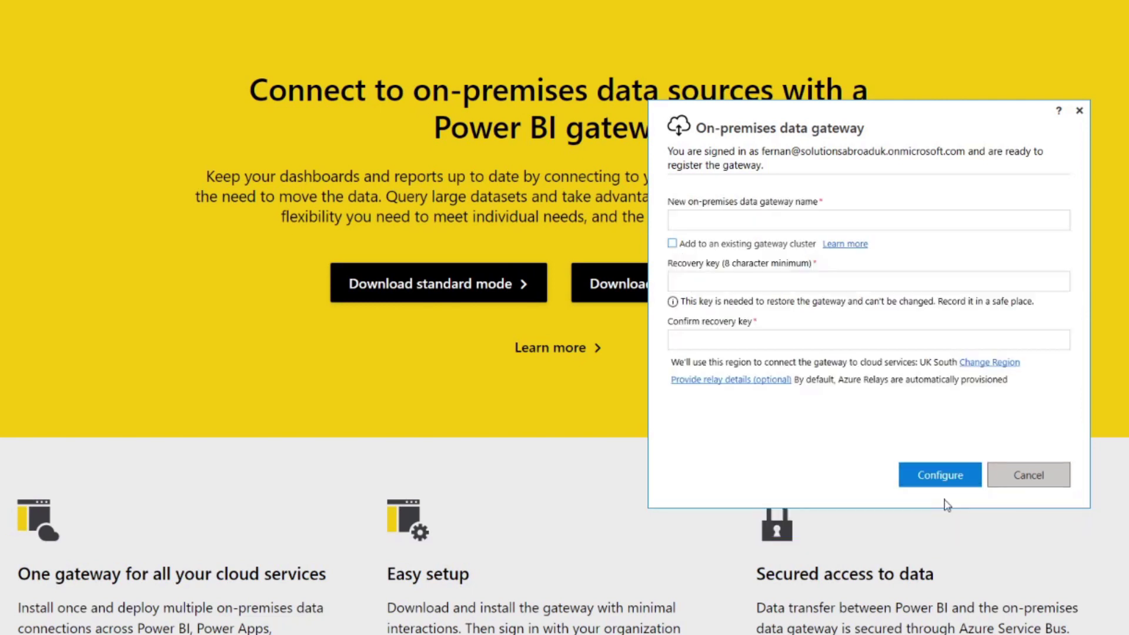
click(802, 221)
text(G)
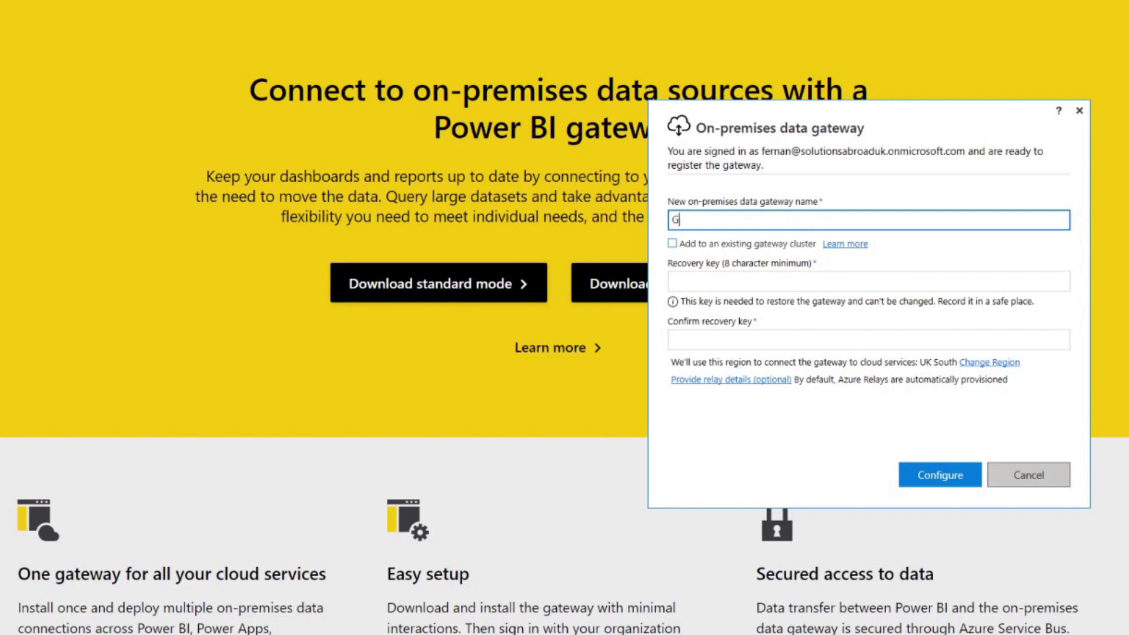
text(ateway Solutions Abroad)
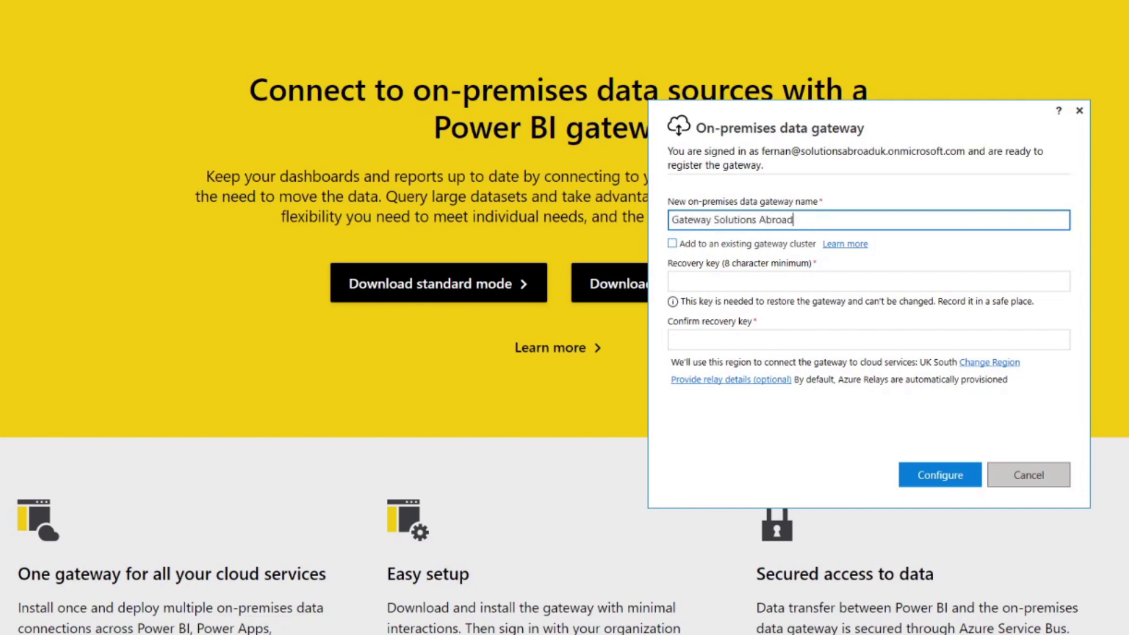
click(790, 284)
text(••••••••)
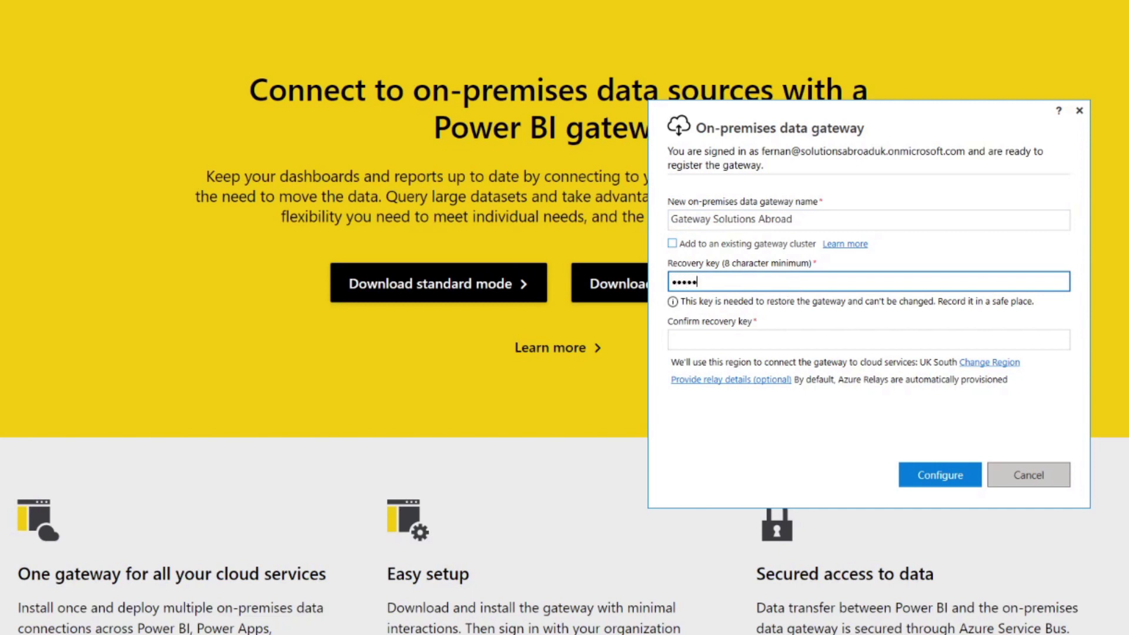
key(Tab)
text(••••••••)
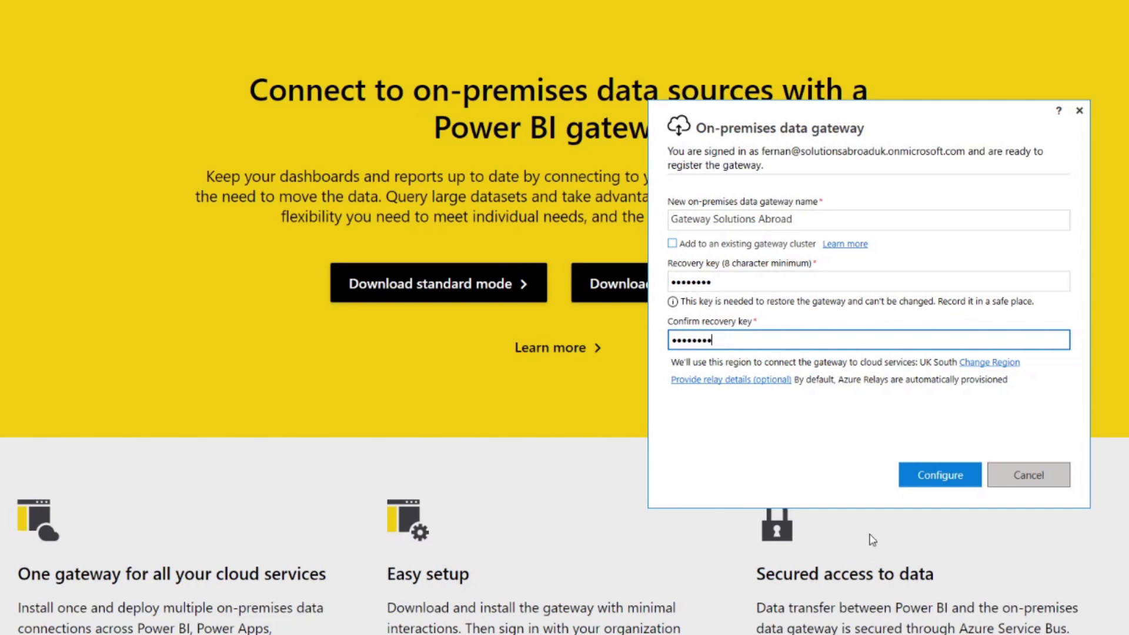
click(915, 486)
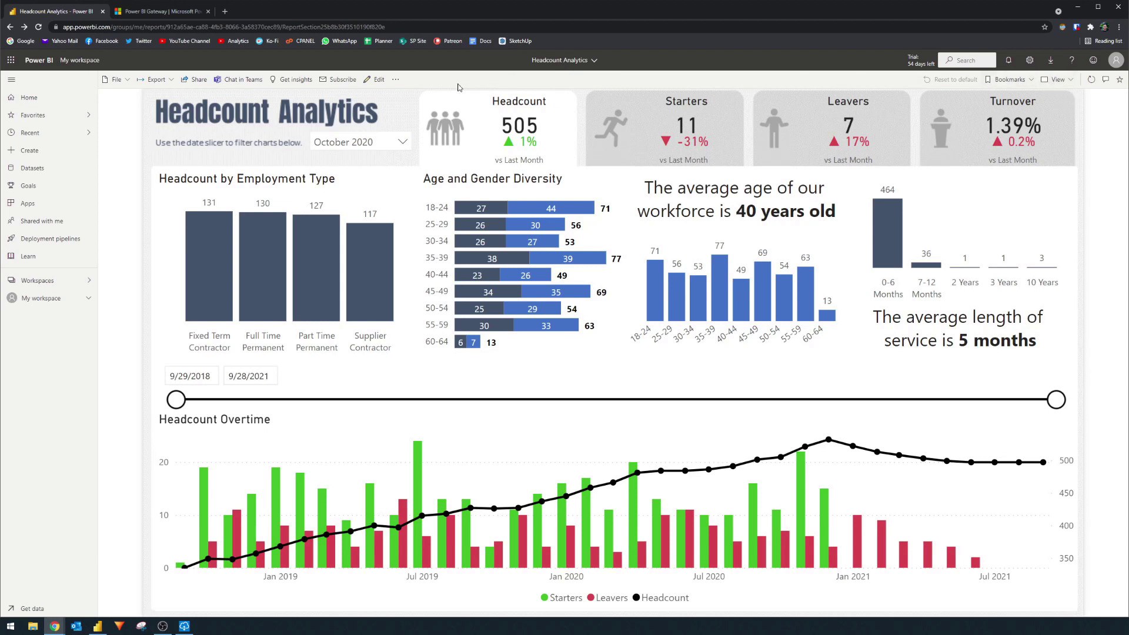
- Open the Headcount Analytics dataset's Settings from the report's related content
click(395, 80)
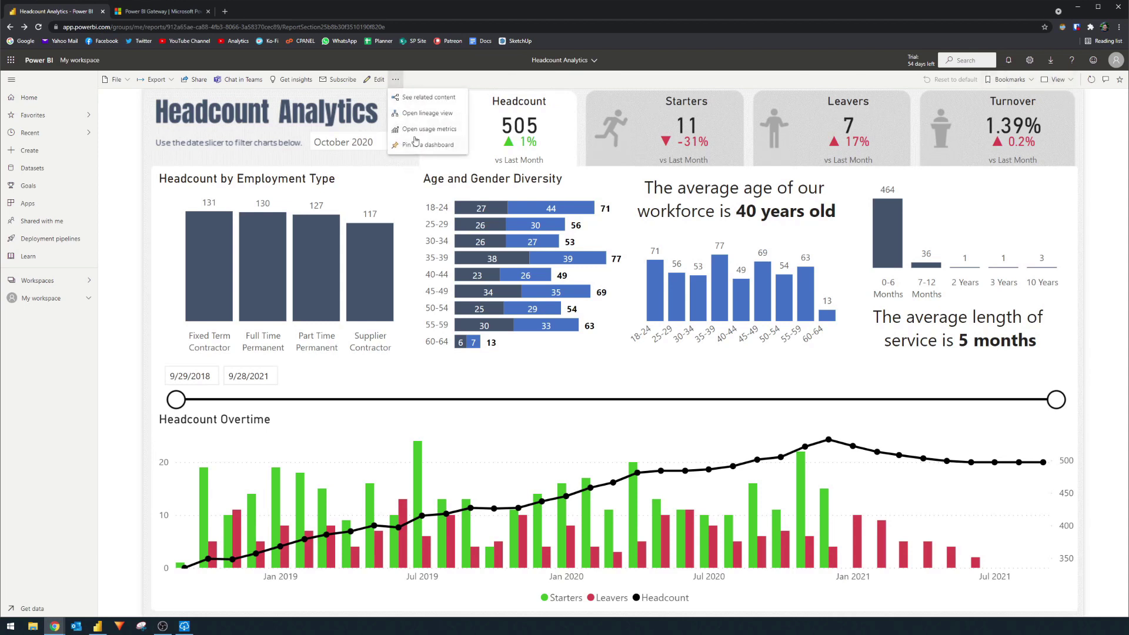
click(428, 97)
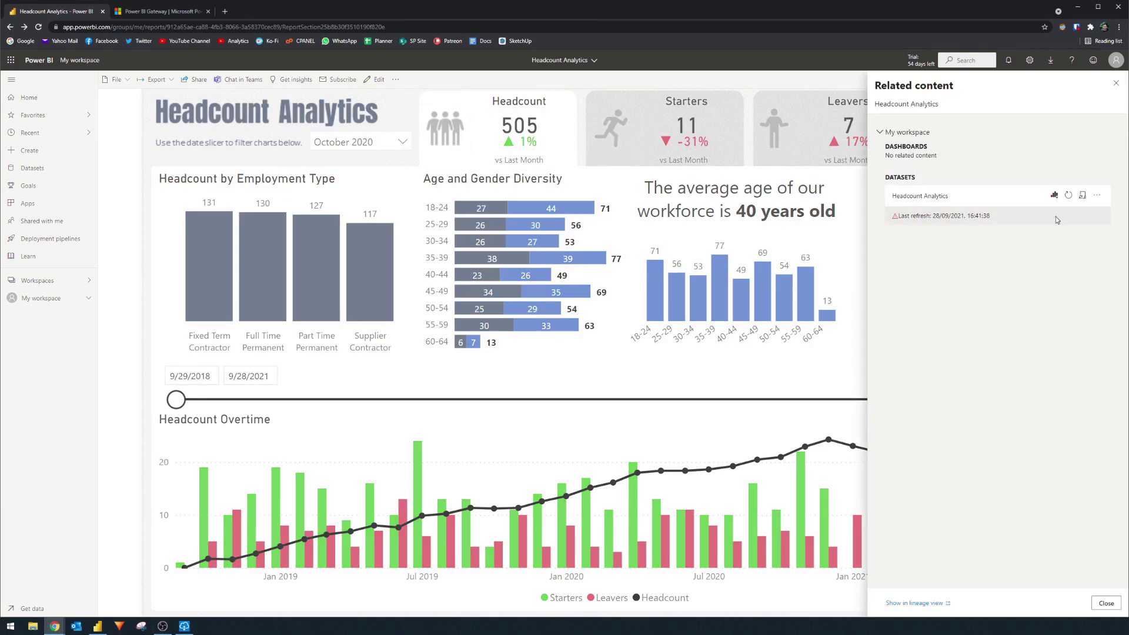
click(1097, 195)
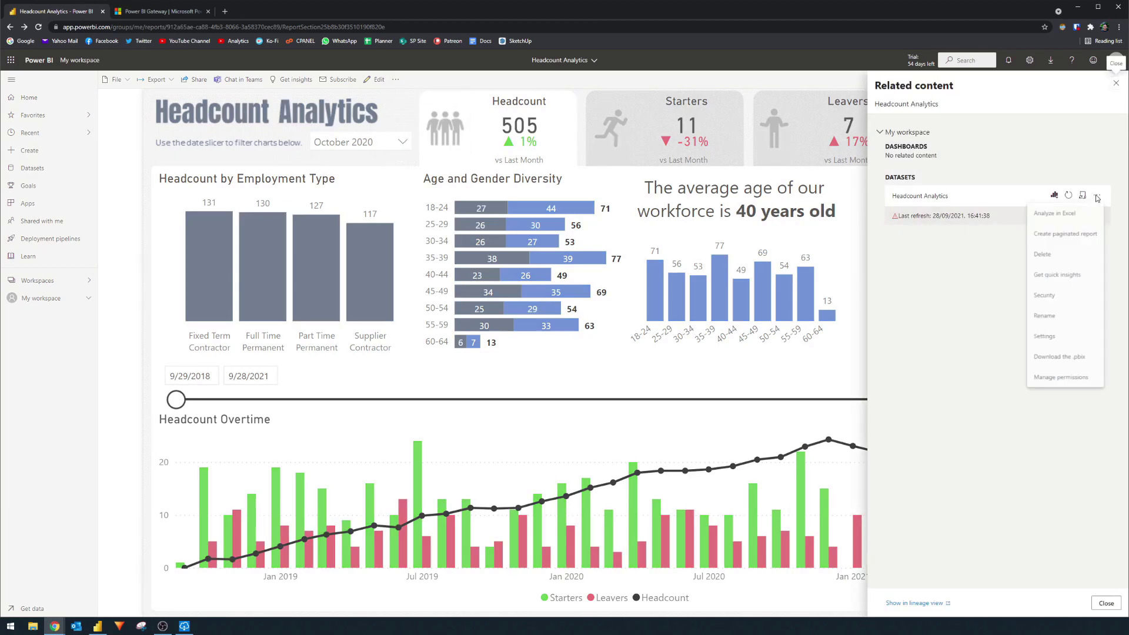
click(1065, 339)
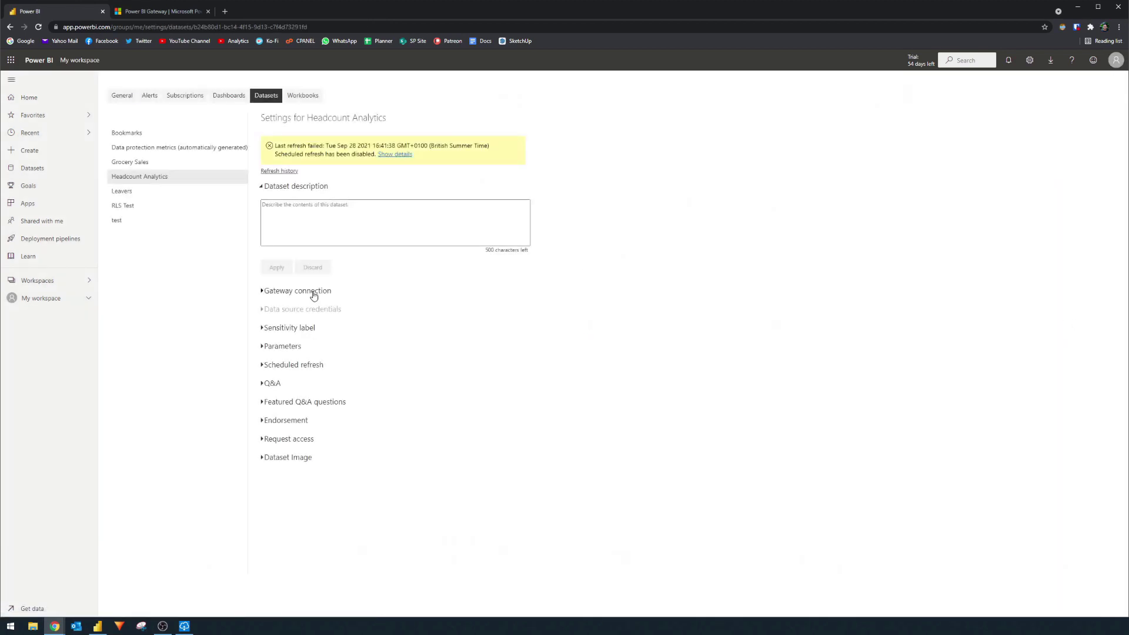
- Expand the gateway connection, copy the Employee Data.xlsx path and start adding it to the gateway
click(312, 294)
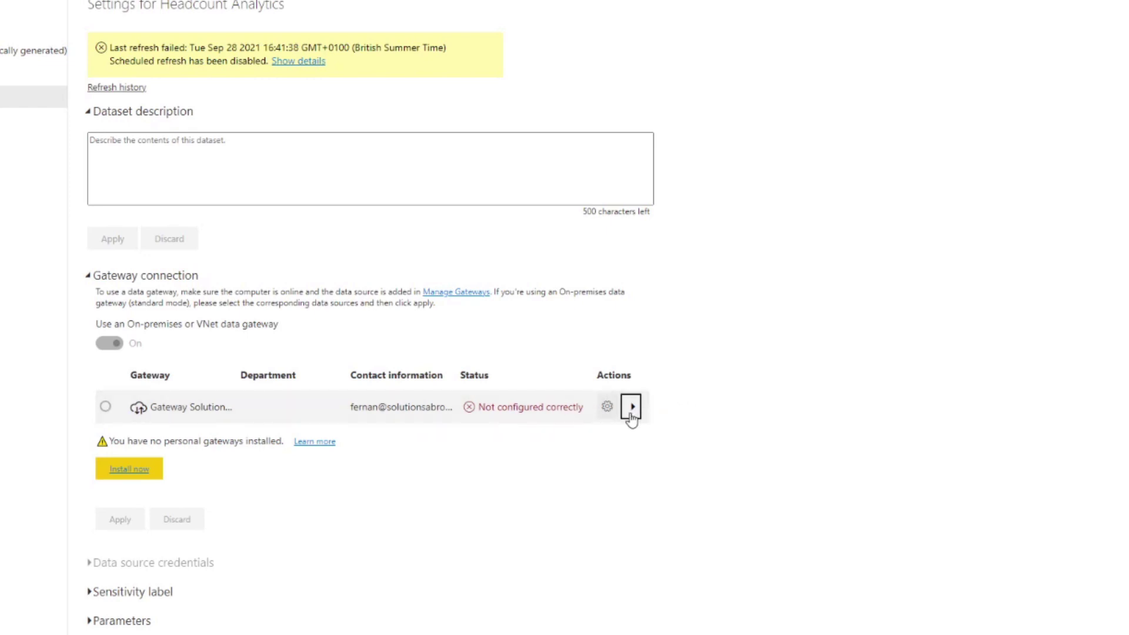
click(631, 407)
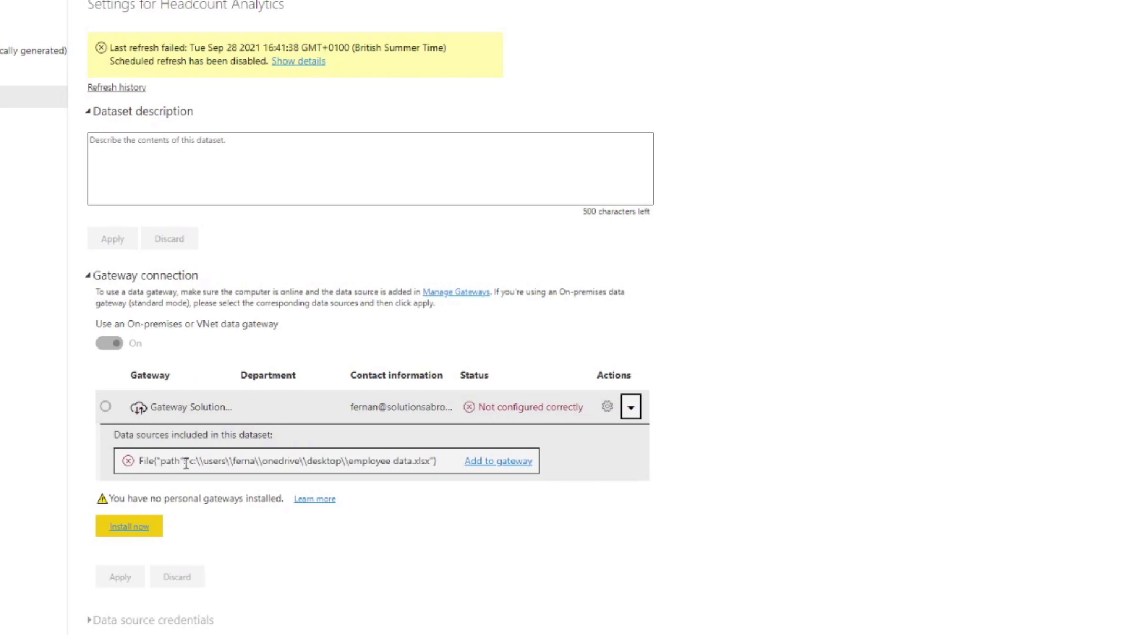
drag(188, 462, 431, 458)
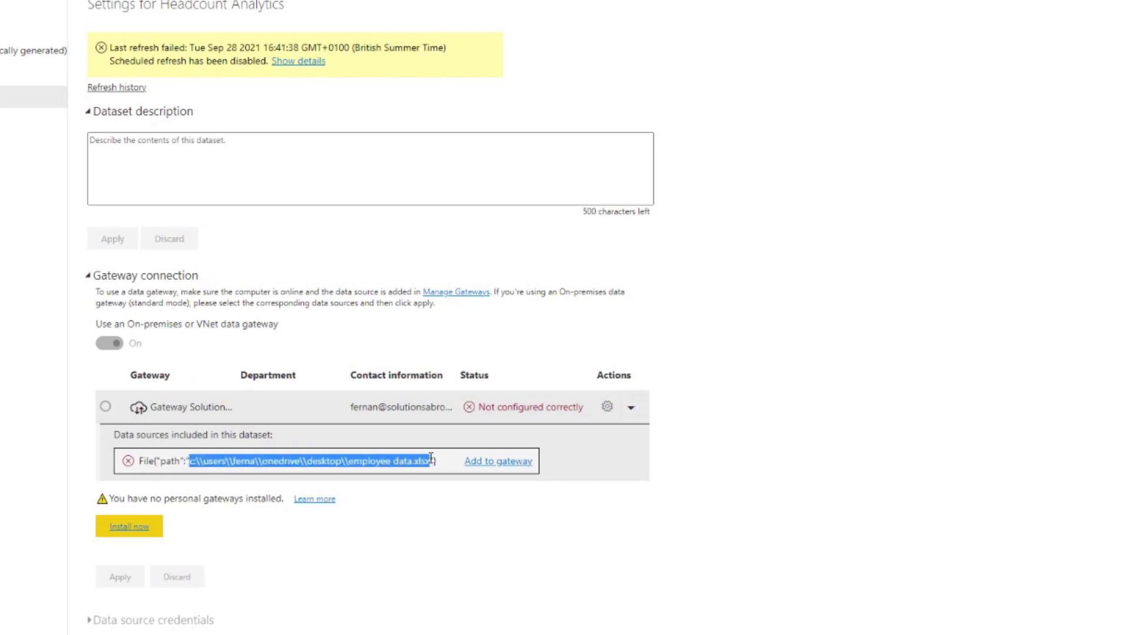
click(364, 479)
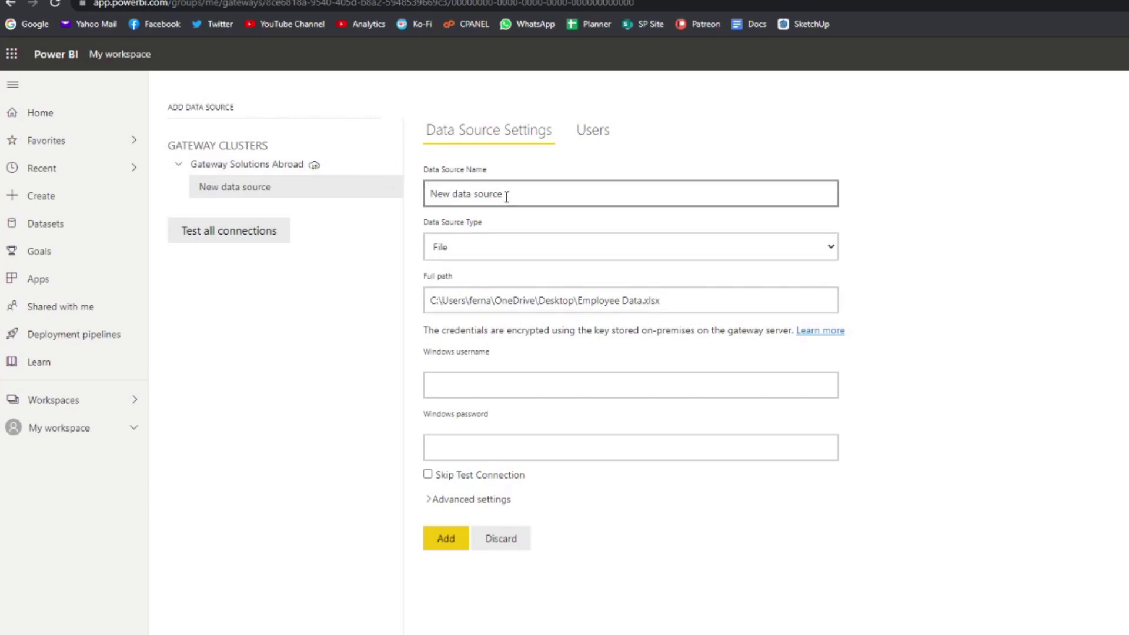
- Keep File as the data source type and rename the new source to 'Excel Source'
click(536, 244)
click(536, 244)
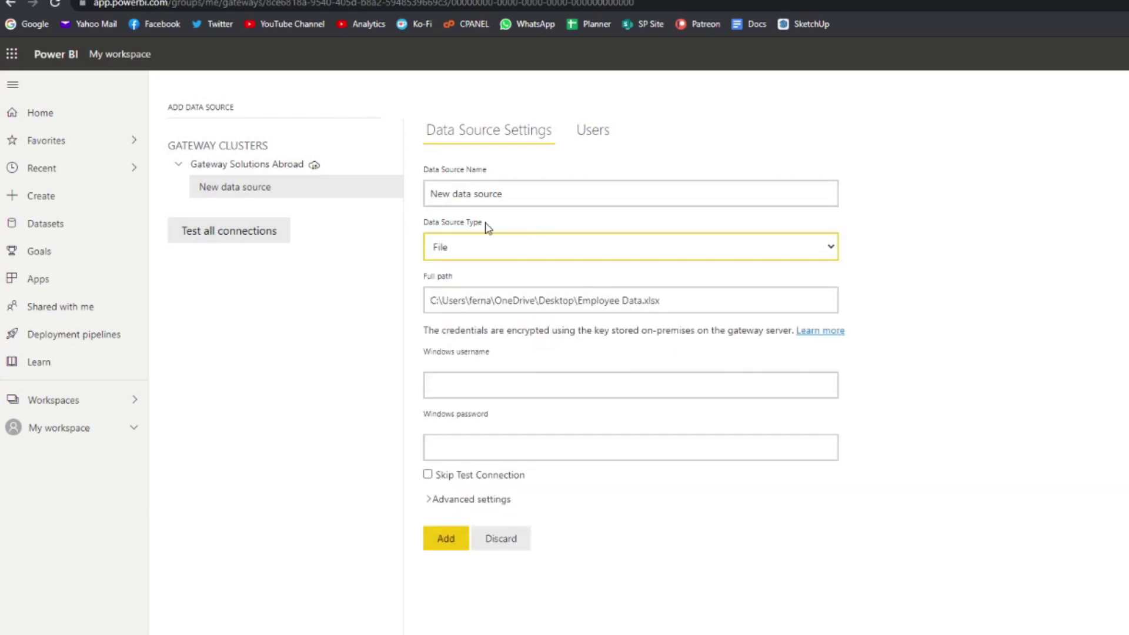
click(537, 255)
click(536, 252)
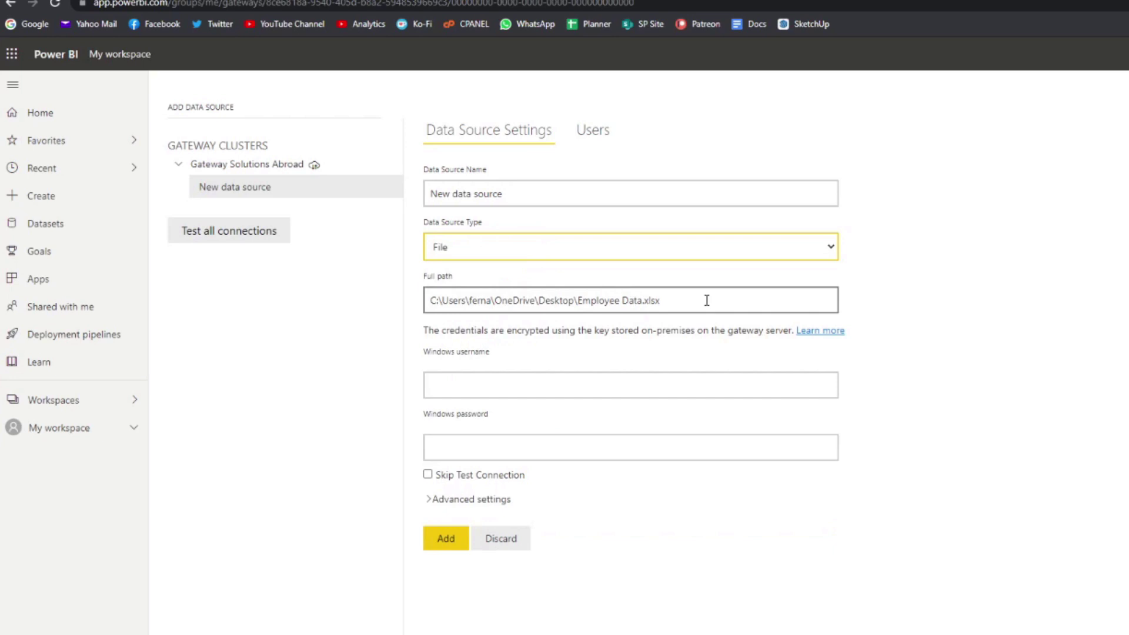
triple_click(521, 191)
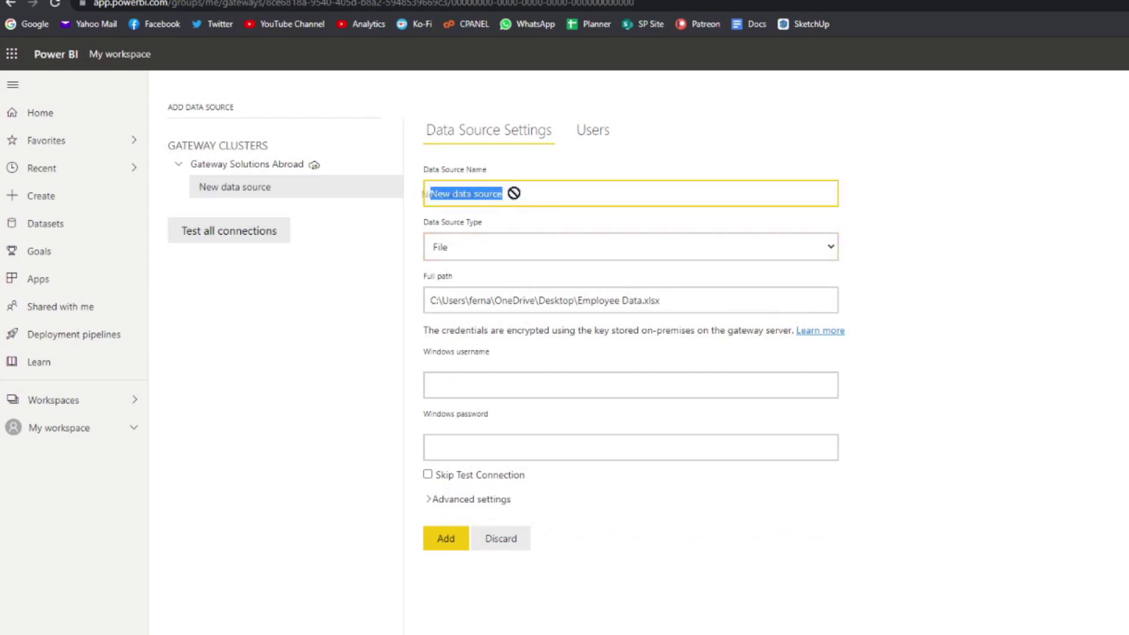
text(Excel Sourc)
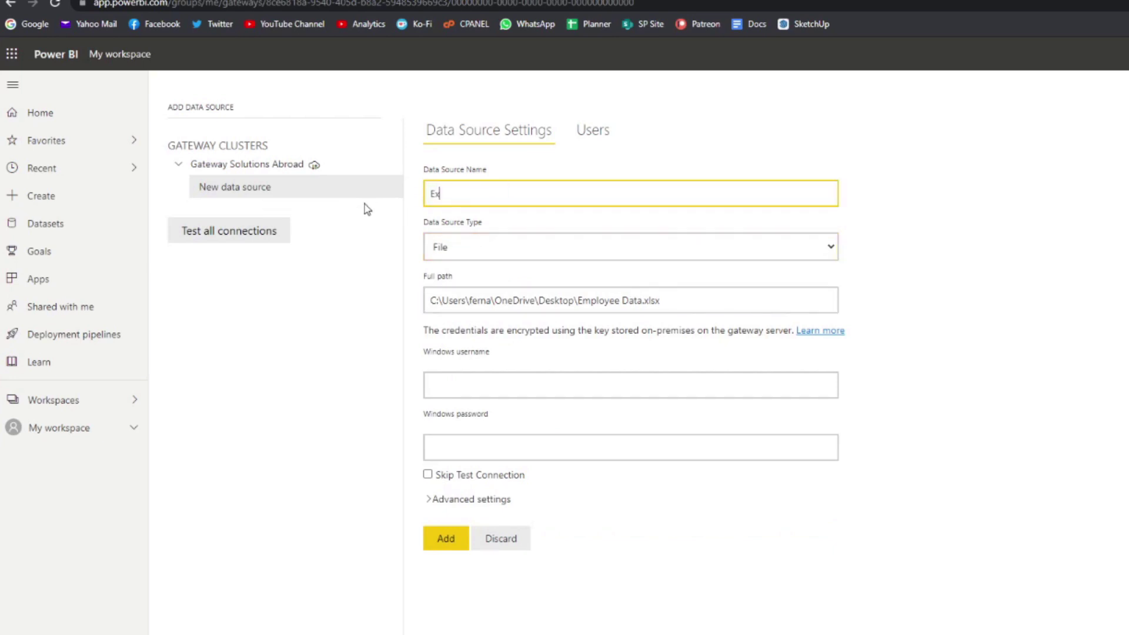
text(e)
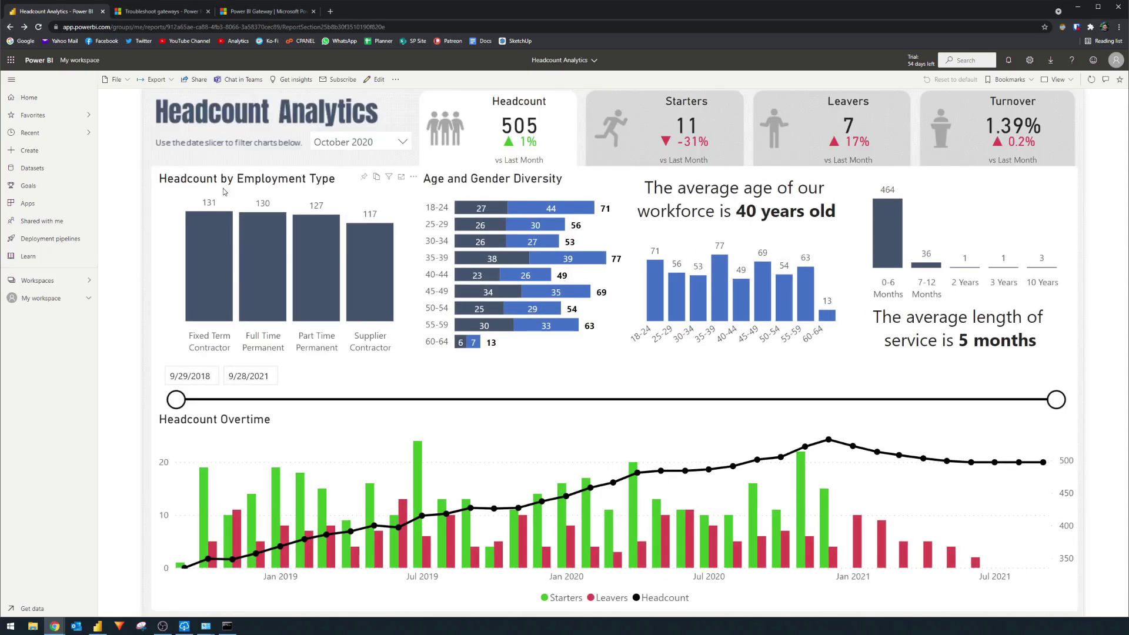
- Open the Headcount Analytics dataset settings from the report's related content
click(393, 81)
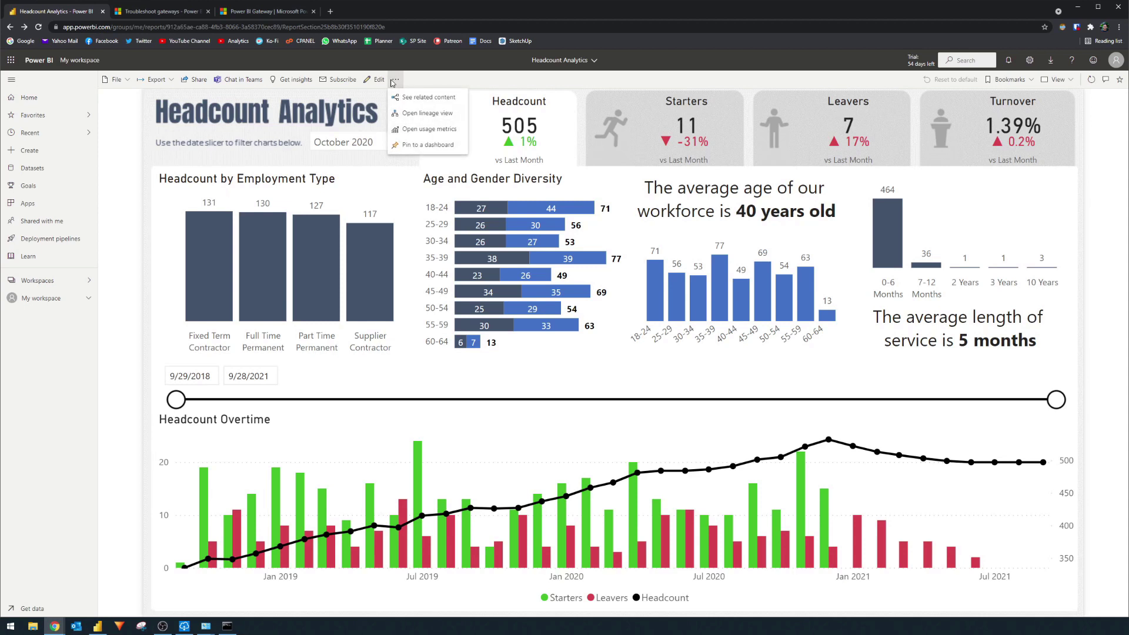
click(431, 98)
click(1096, 196)
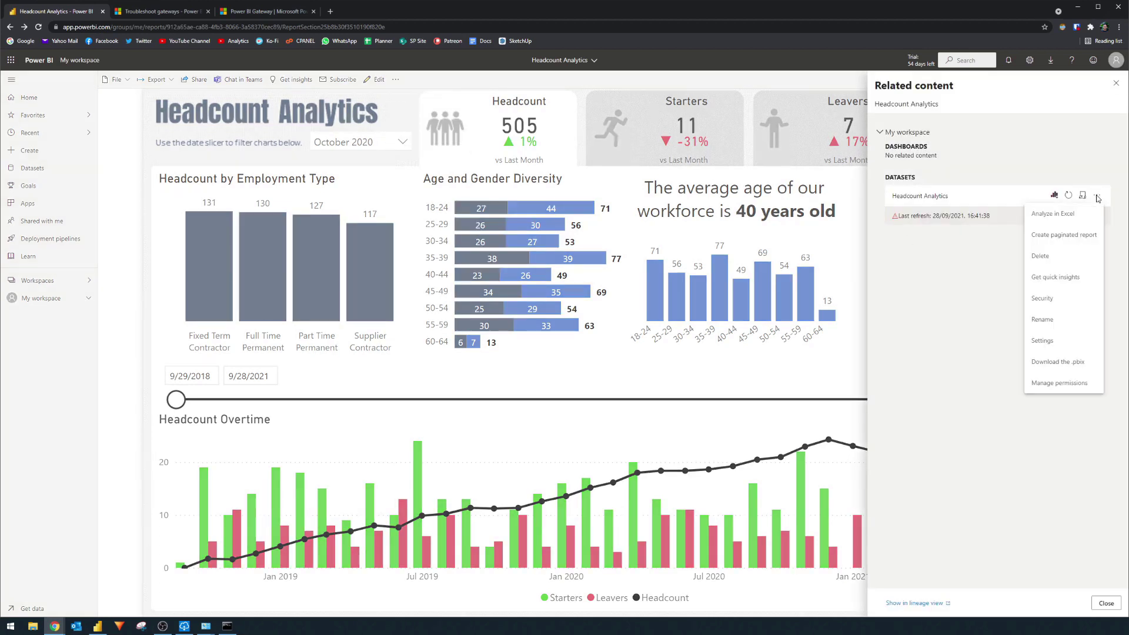
click(1053, 342)
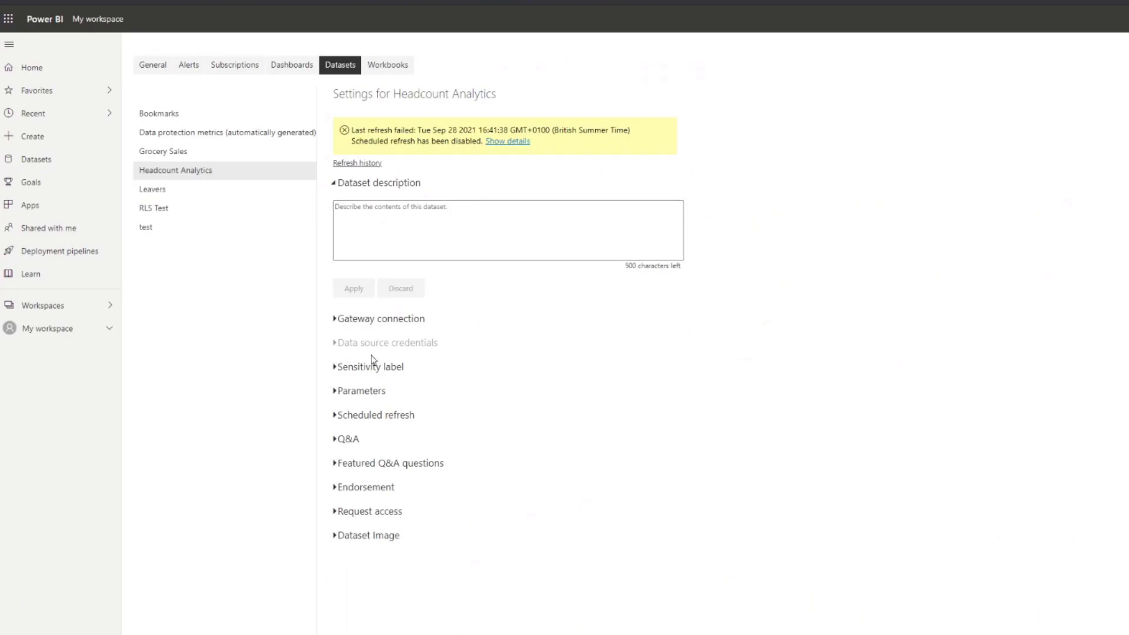
- Under Gateway connection, map the Employee Data file to Excel Source and apply
click(298, 290)
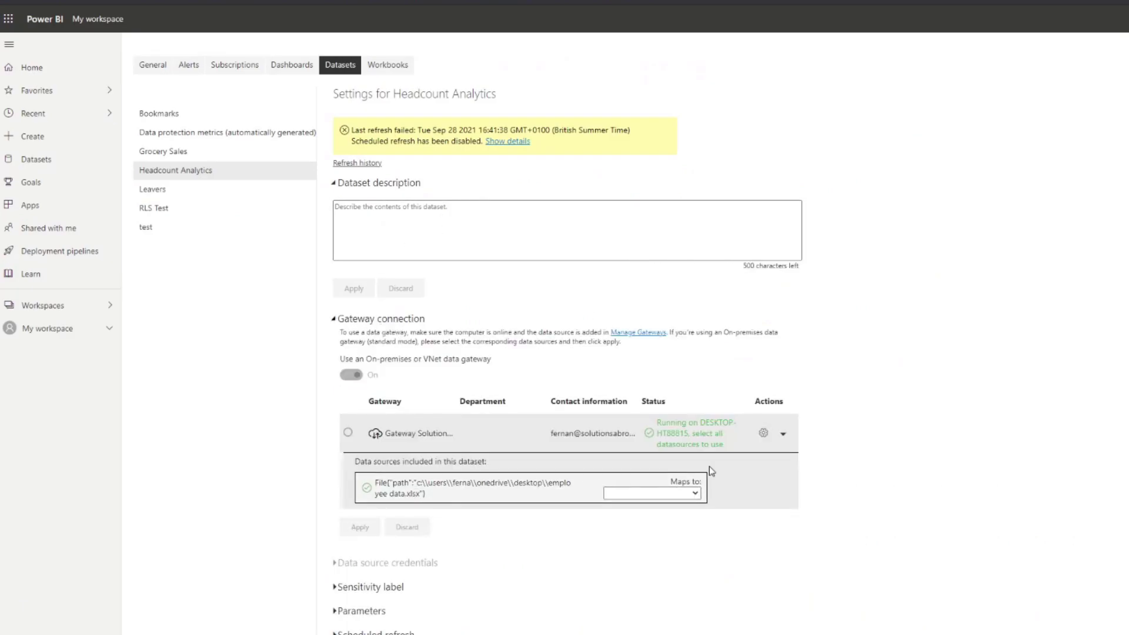
click(655, 494)
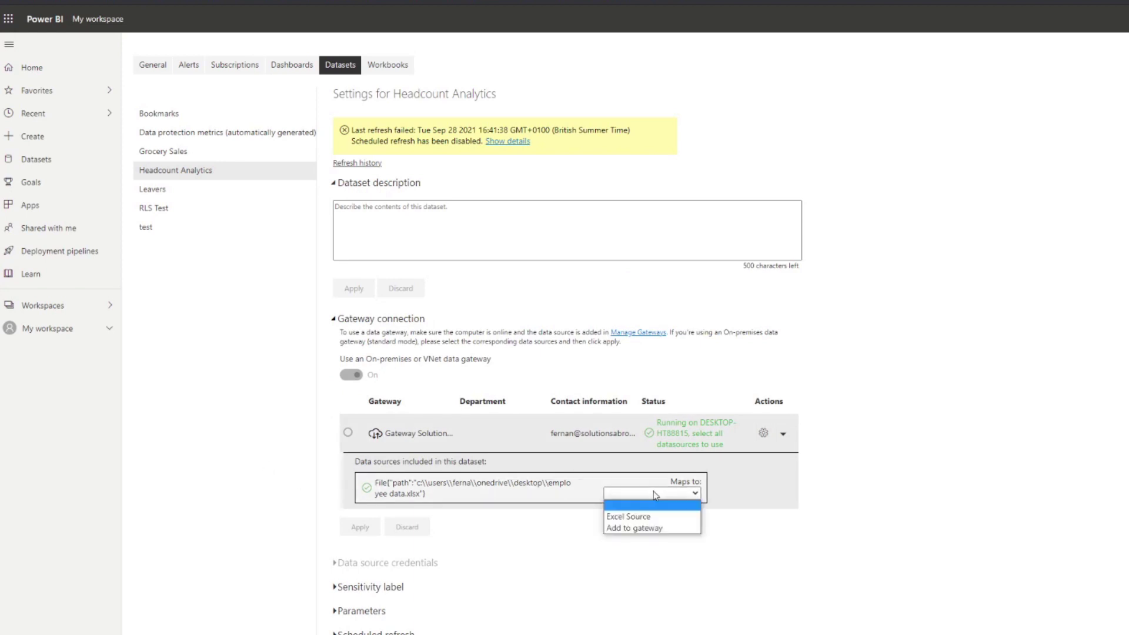
click(650, 521)
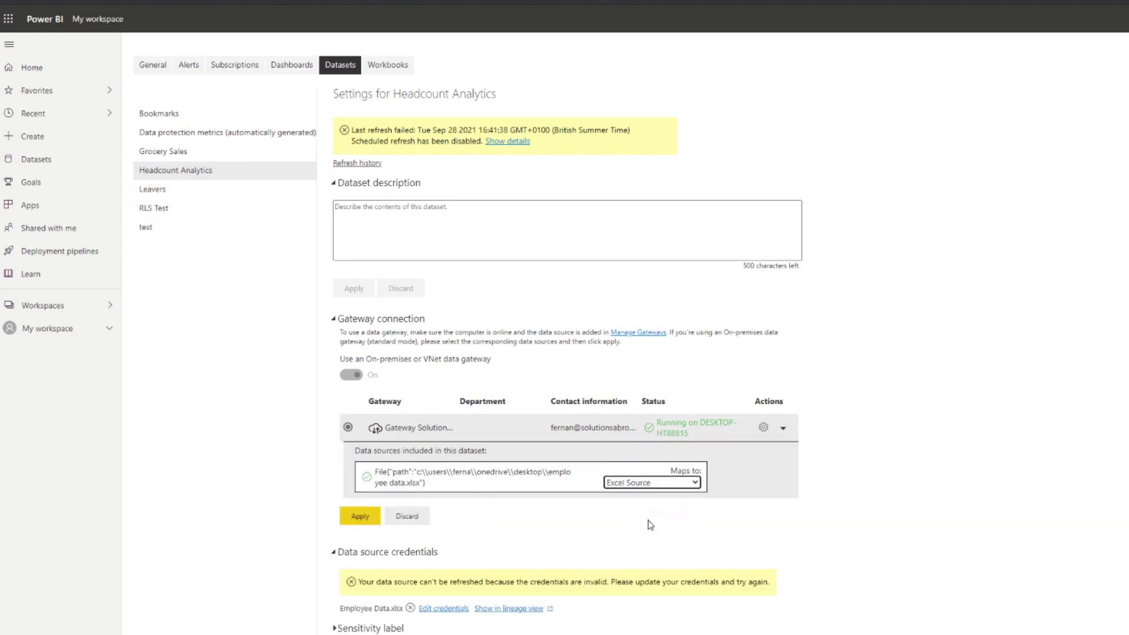
click(364, 519)
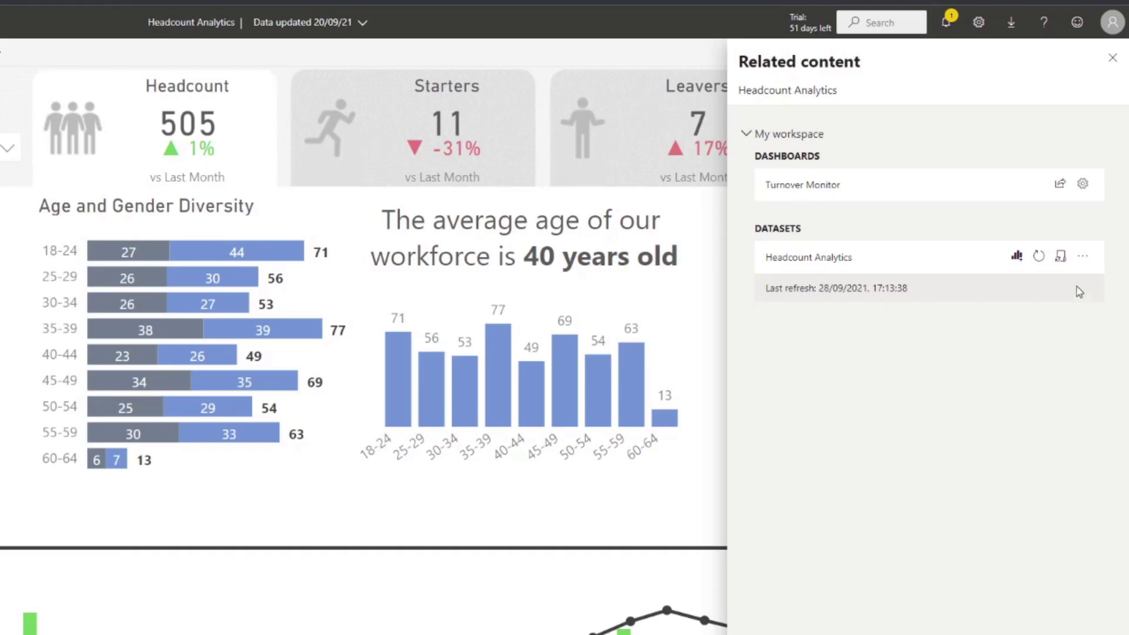
- Refresh the Headcount Analytics dataset now from the Related content pane
click(1035, 259)
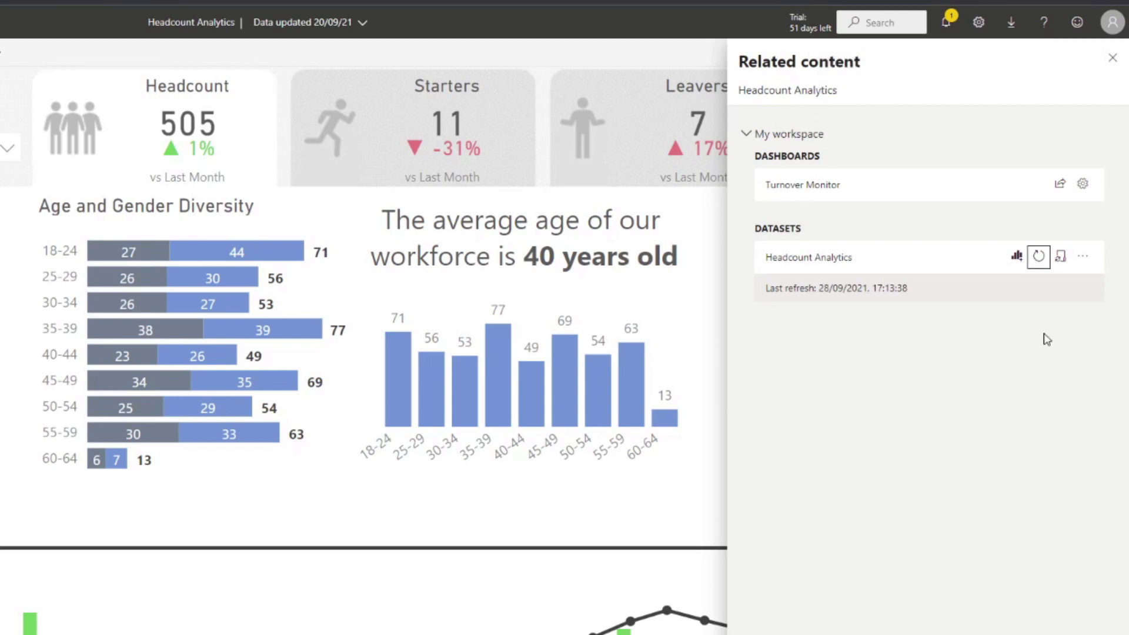